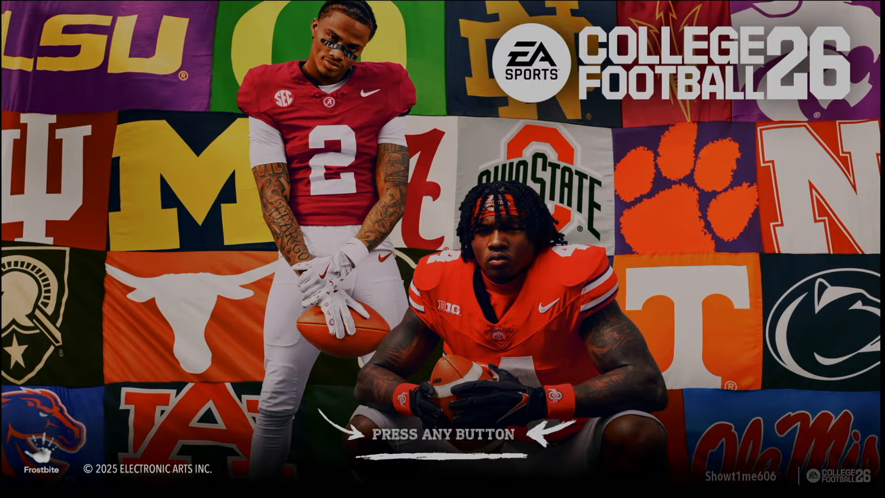
{"action": "key", "text": "Return"}
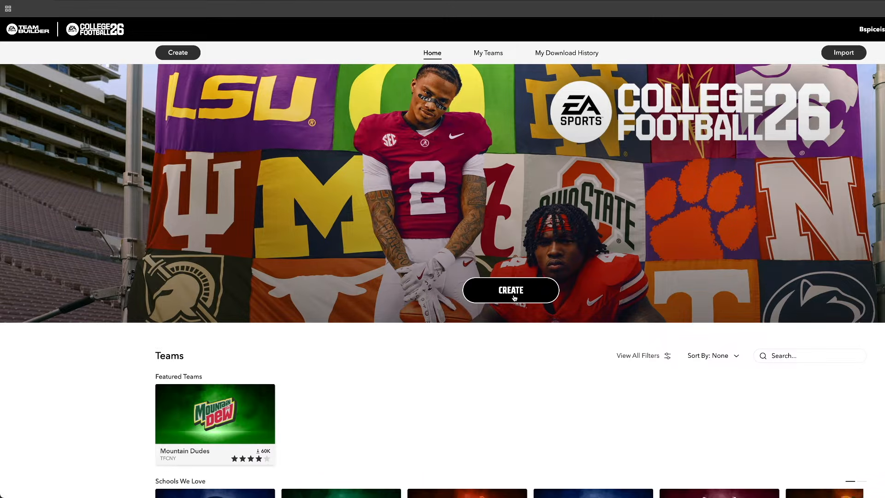
{"action": "left_click", "coordinate": [514, 294]}
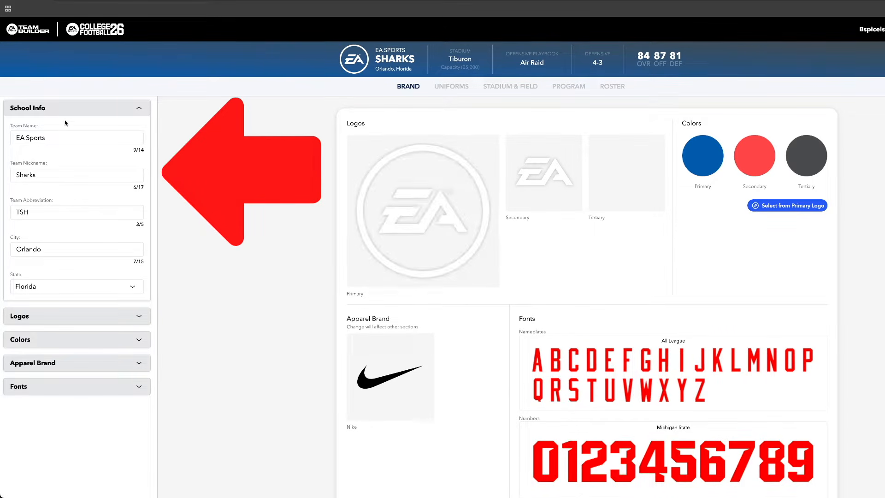
Set the team name to Spiced Up U and choose the uploaded Spiced Up Gaming image as the primary logo
{"action": "left_click_drag", "start_coordinate": [48, 137], "coordinate": [0, 135]}
{"action": "type", "text": "Spiced"}
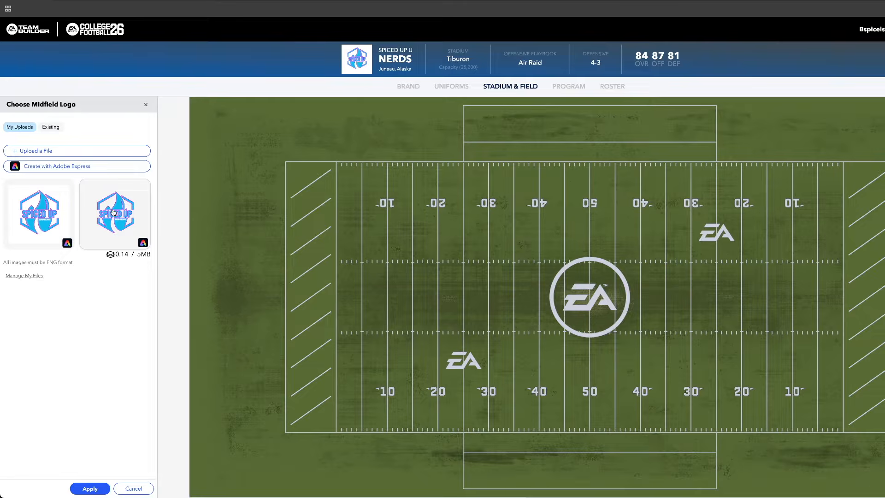
{"action": "left_click", "coordinate": [121, 212]}
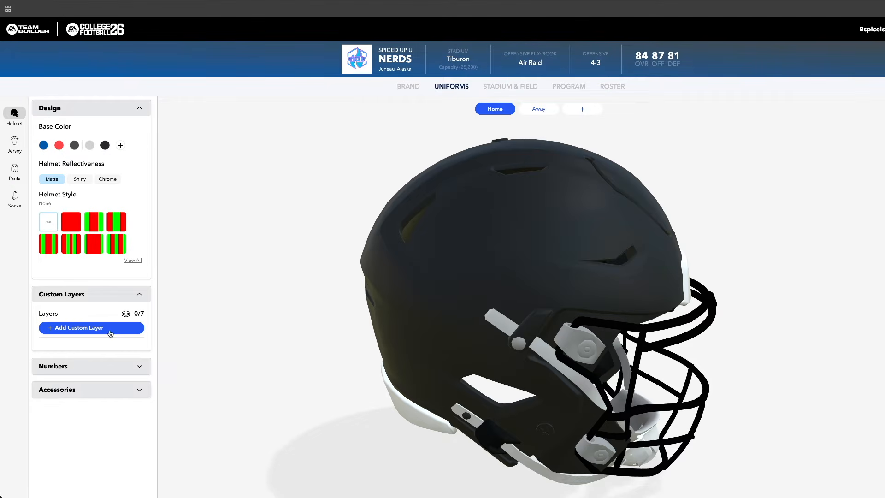
Place the uploaded Spiced Up Gaming logo as a custom layer on the home helmet and adjust its vertical position
{"action": "left_click", "coordinate": [111, 332]}
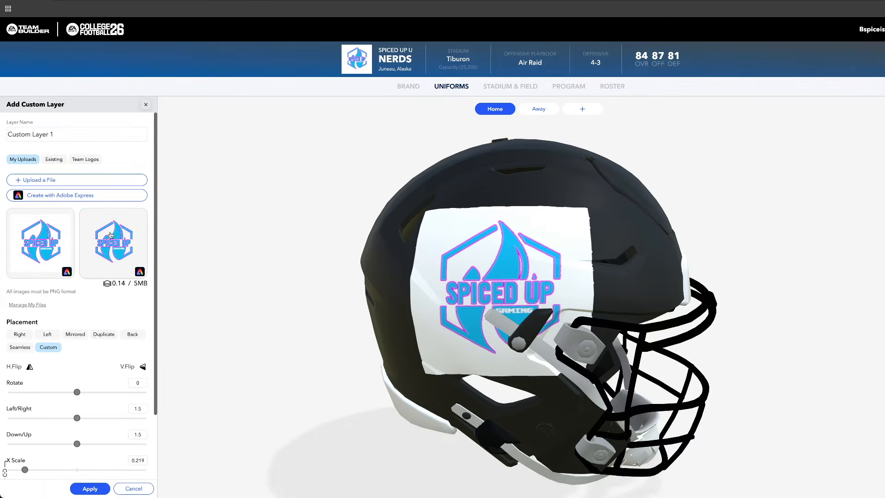
{"action": "mouse_move", "coordinate": [550, 297]}
{"action": "left_mouse_down"}
{"action": "mouse_move", "coordinate": [538, 295]}
{"action": "mouse_move", "coordinate": [554, 294]}
{"action": "left_mouse_up"}
{"action": "scroll", "coordinate": [49, 403], "scroll_direction": "down", "scroll_amount": 1}
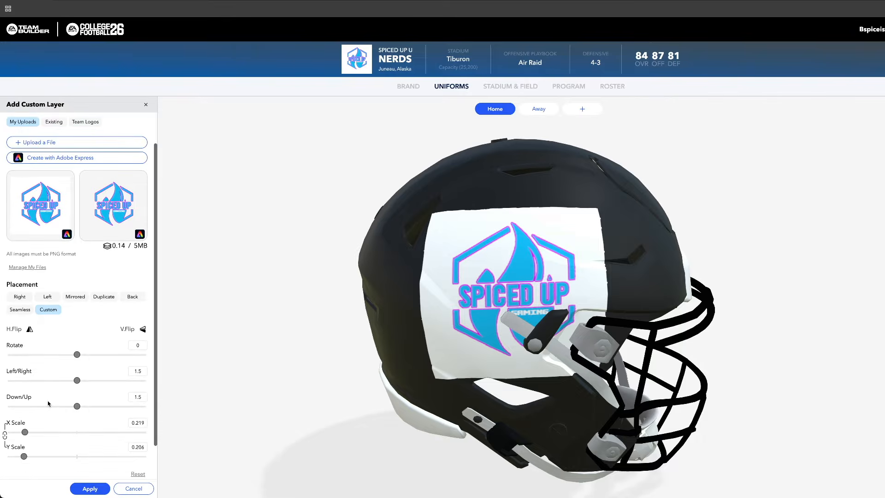
{"action": "scroll", "coordinate": [58, 406], "scroll_direction": "down", "scroll_amount": 1}
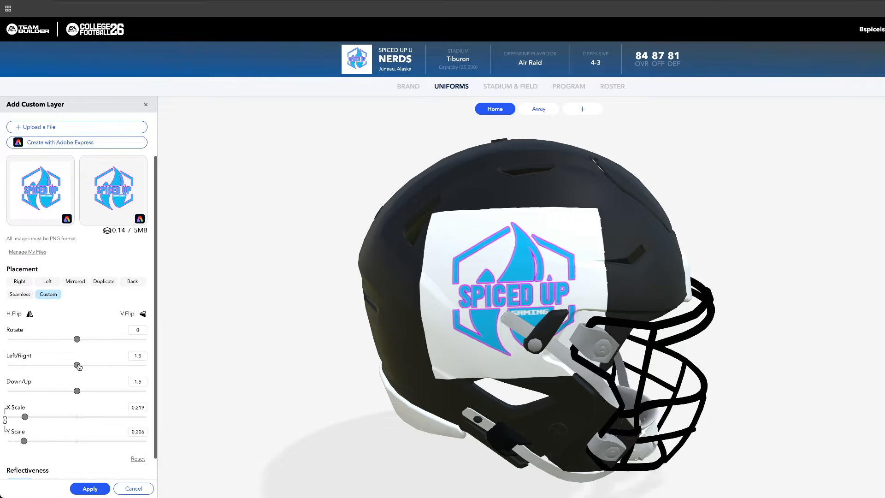
{"action": "left_click_drag", "start_coordinate": [79, 391], "coordinate": [74, 391]}
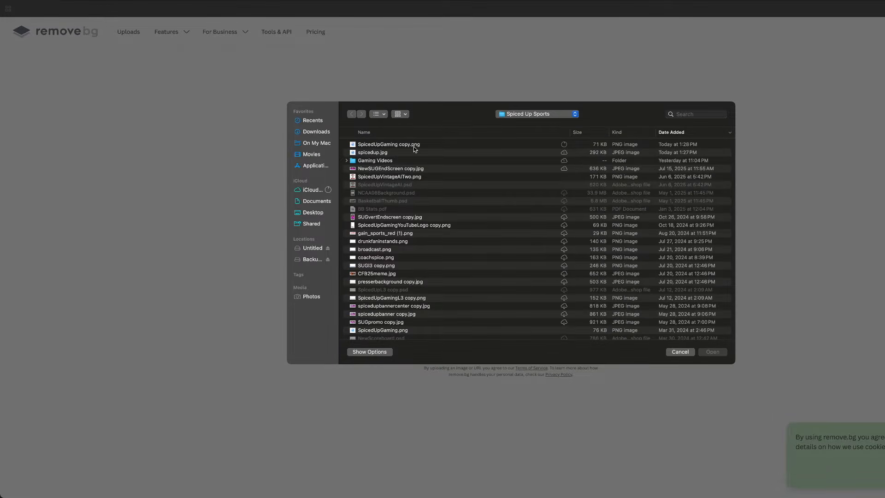
Upload SpicedUpGaming copy.png to remove.bg, and download the logo's background-free version from Photoroom in standard resolution
{"action": "left_click", "coordinate": [413, 145]}
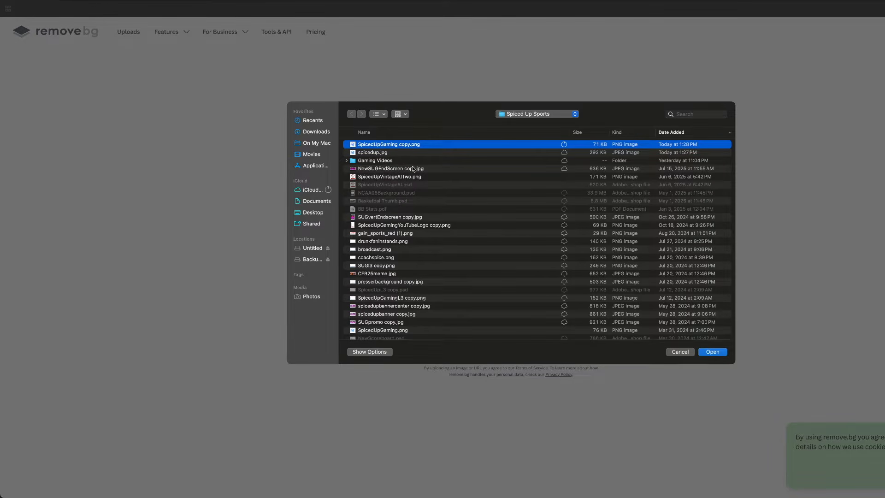
{"action": "left_click", "coordinate": [713, 353]}
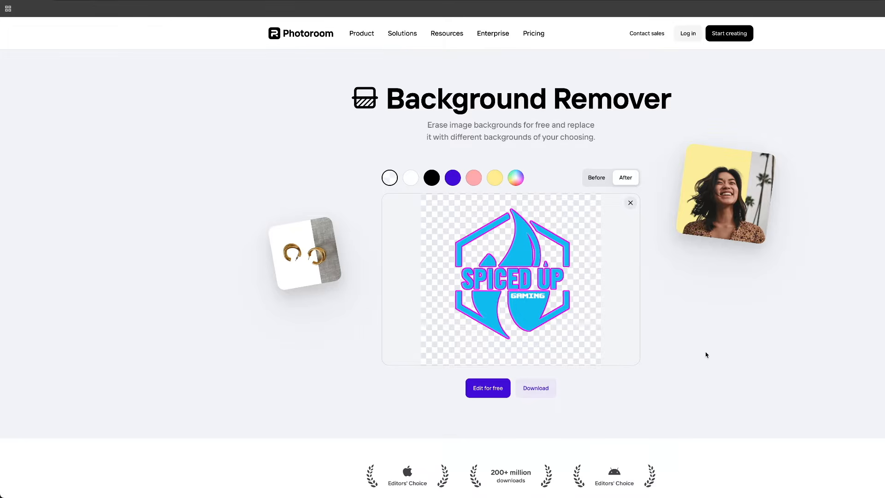
{"action": "left_click", "coordinate": [529, 392]}
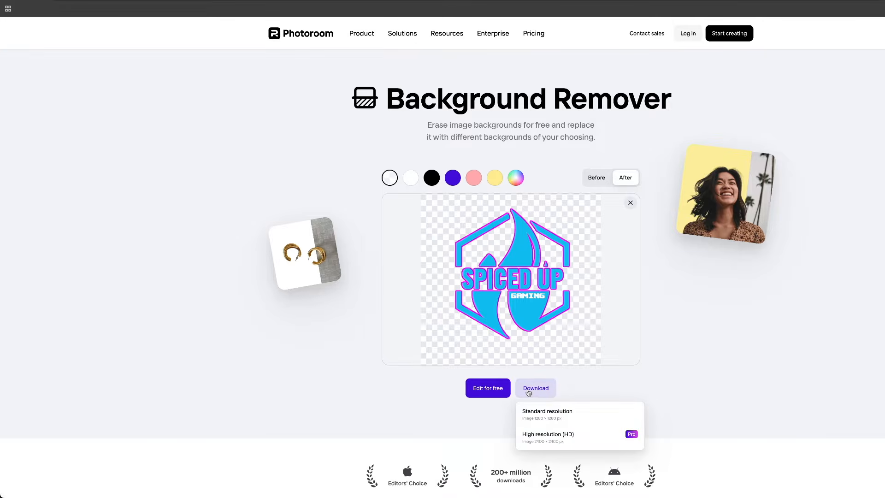
{"action": "left_click", "coordinate": [566, 418]}
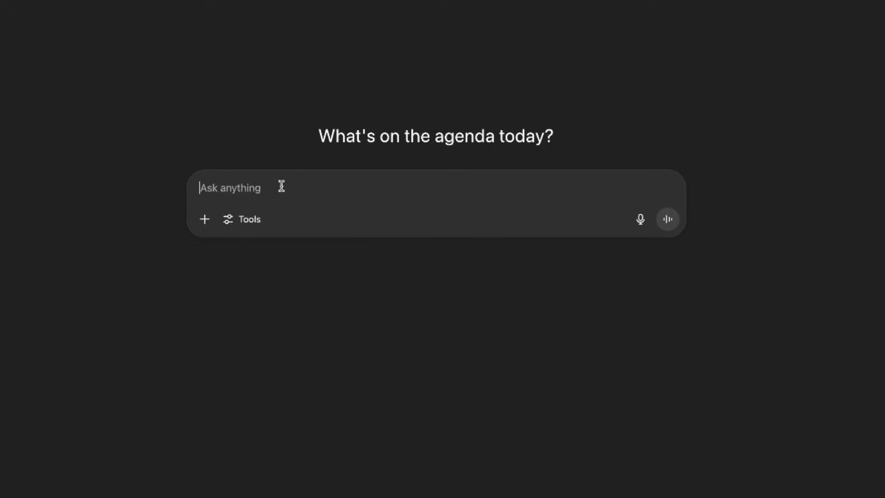
Switch to ChatGPT and enter the prompt "create an image for a logo of a nerd carrying a football"
{"action": "type", "text": "d"}
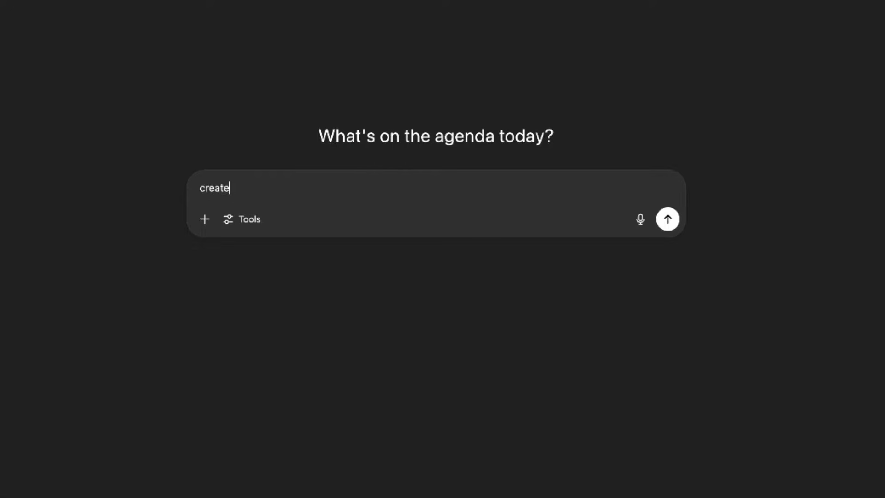
{"action": "type", "text": "reate an image "}
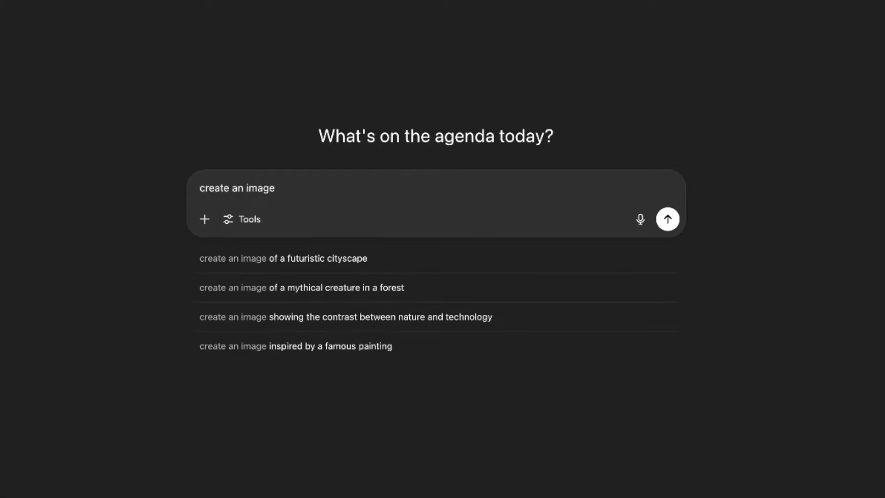
{"action": "type", "text": "of a "}
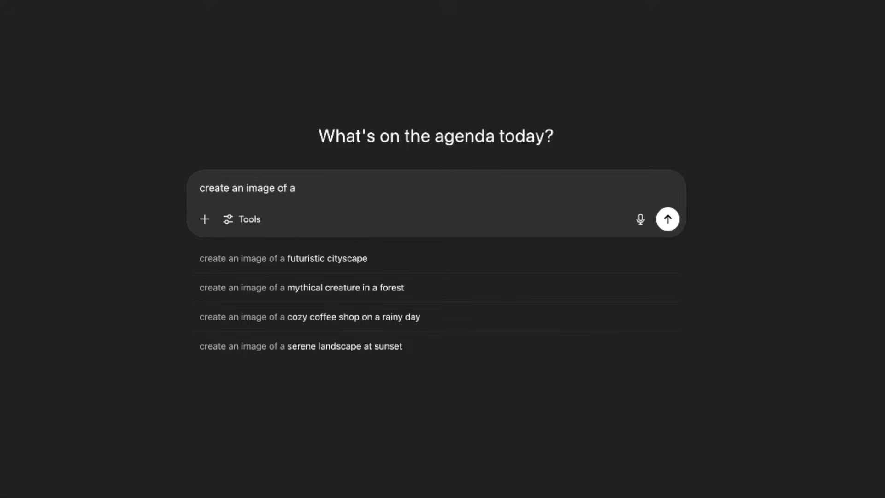
{"action": "type", "text": "nerd "}
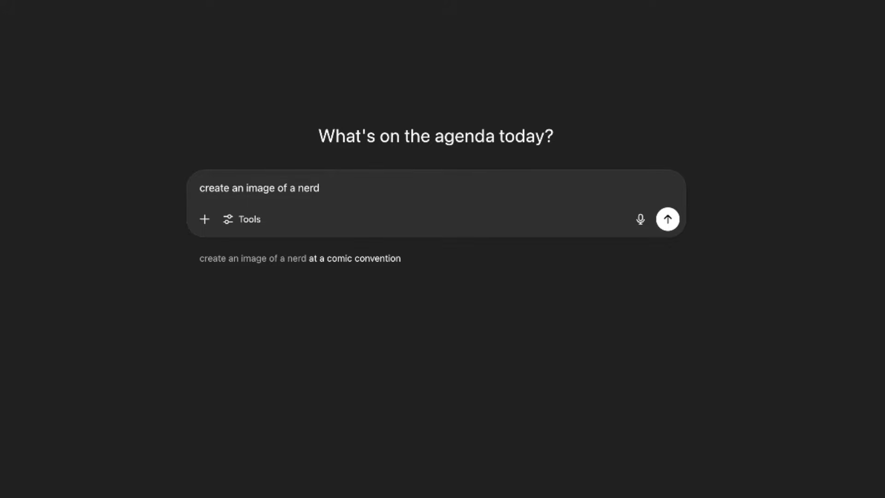
{"action": "type", "text": "carrying a football"}
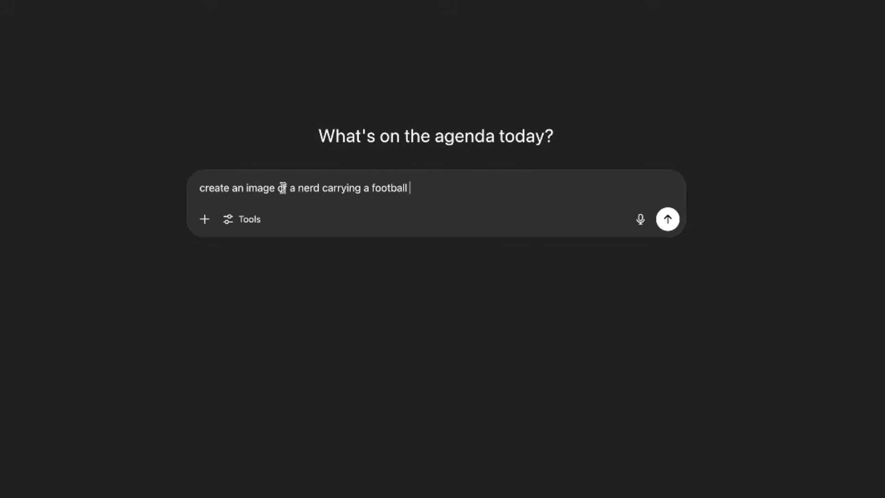
{"action": "type", "text": " concep"}
{"action": "key", "text": "BackSpace"}
{"action": "key", "text": "BackSpace"}
{"action": "key", "text": "BackSpace"}
{"action": "key", "text": "BackSpace"}
{"action": "key", "text": "BackSpace"}
{"action": "key", "text": "BackSpace"}
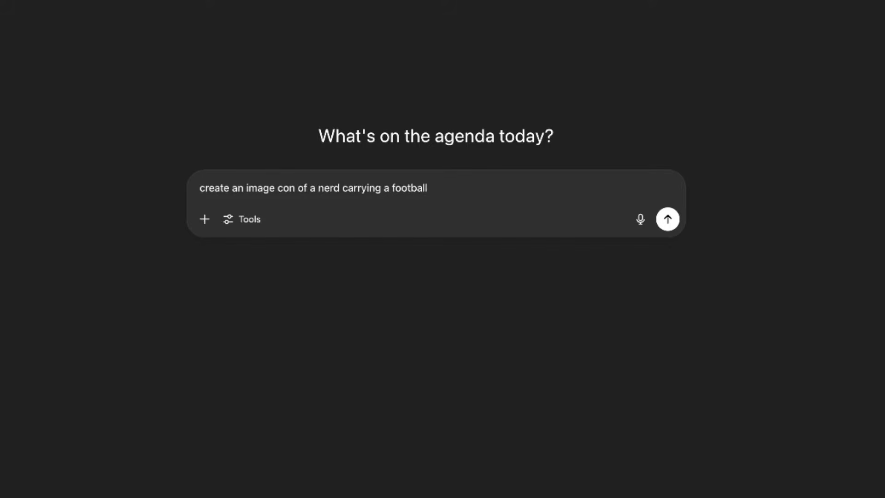
{"action": "type", "text": "for a logo"}
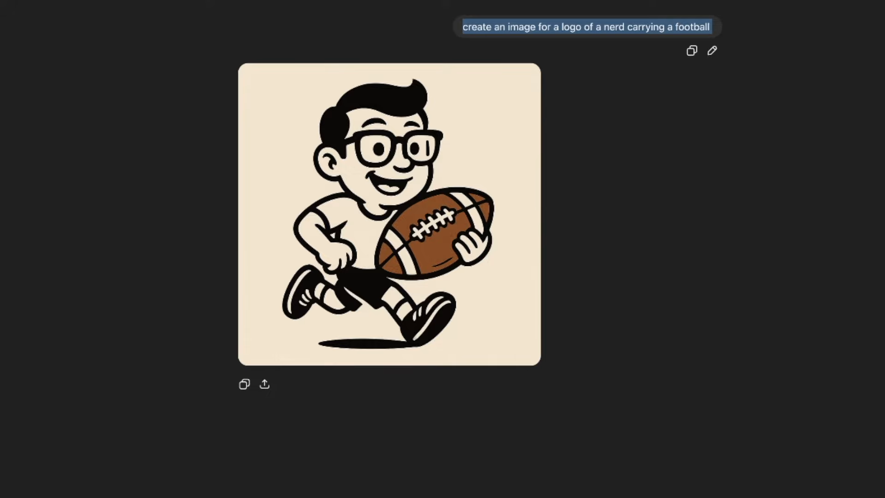
Download the generated cartoon nerd logo through its sharing options
{"action": "mouse_move", "coordinate": [430, 132]}
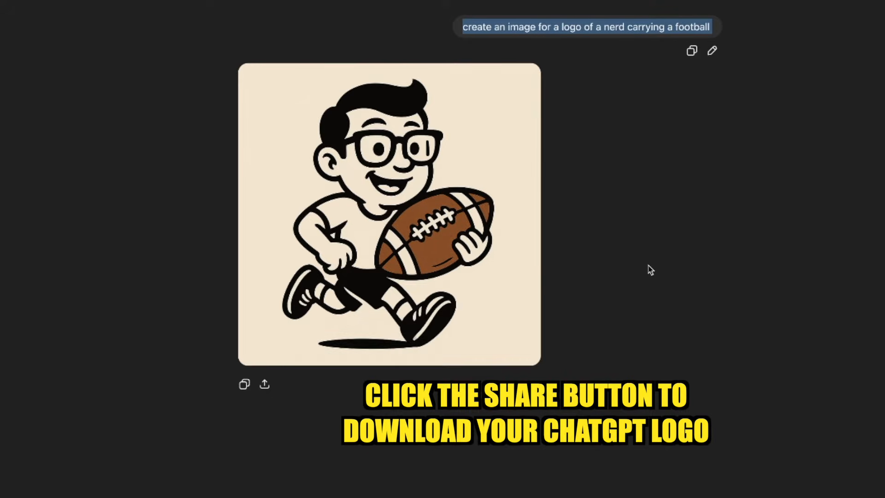
{"action": "left_click", "coordinate": [265, 386]}
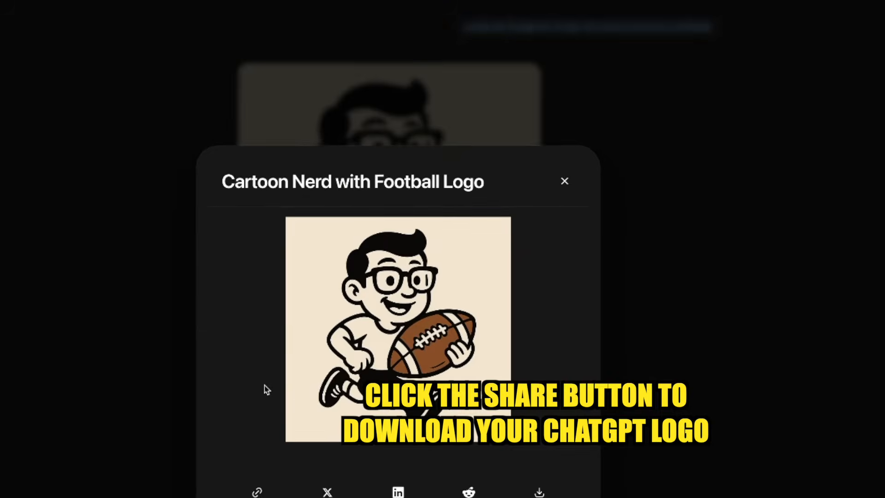
{"action": "left_click", "coordinate": [539, 492]}
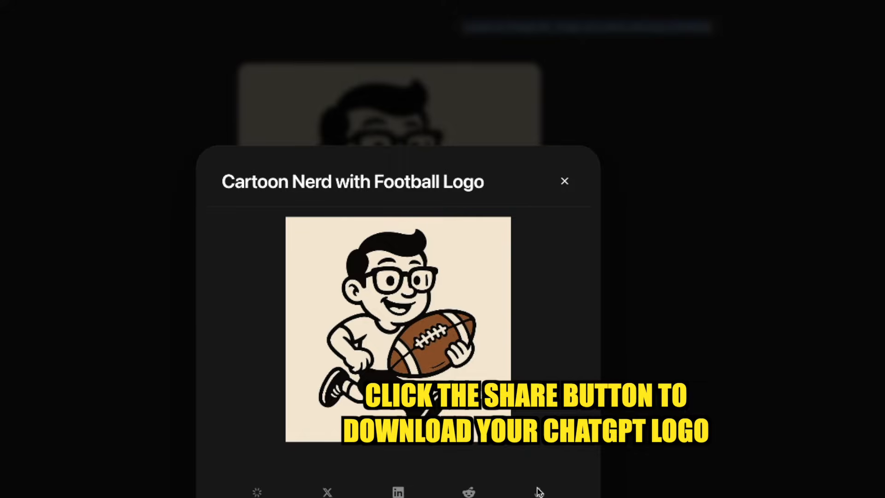
Switch to Canva, select only the nerd figure in the image, and set its temperature to -92 and tint to 93
{"action": "left_click", "coordinate": [668, 475]}
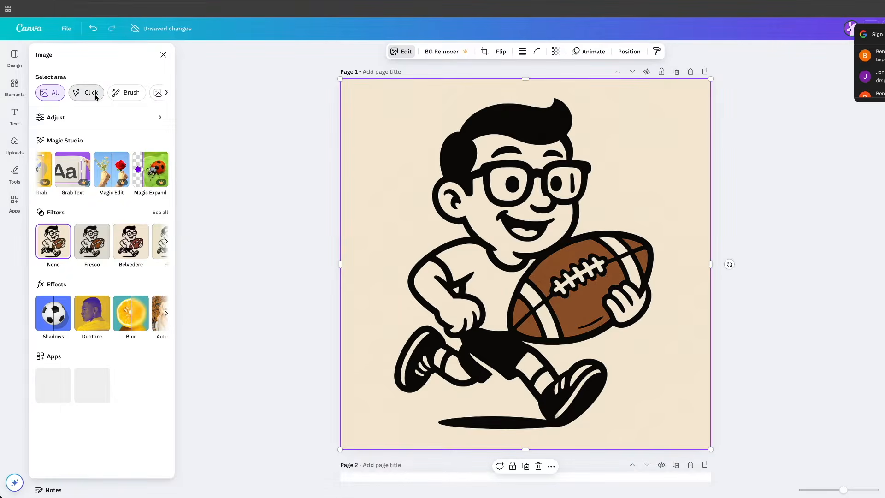
{"action": "left_click", "coordinate": [90, 92]}
{"action": "left_click", "coordinate": [513, 141]}
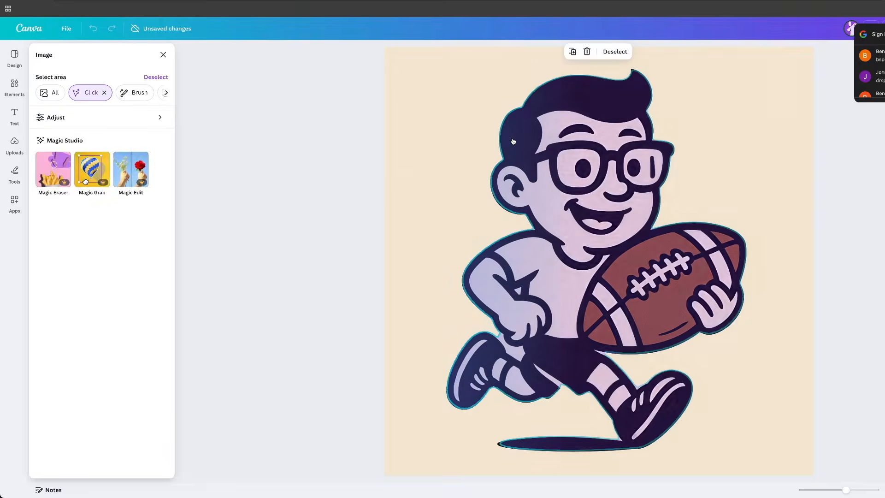
{"action": "left_click", "coordinate": [92, 117]}
{"action": "left_click_drag", "start_coordinate": [91, 137], "coordinate": [43, 137]}
{"action": "left_click_drag", "start_coordinate": [90, 165], "coordinate": [139, 166]}
Set the figure's brightness to -48, contrast to -39, highlights to -12 and saturation to 71
{"action": "left_click_drag", "start_coordinate": [91, 217], "coordinate": [66, 216]}
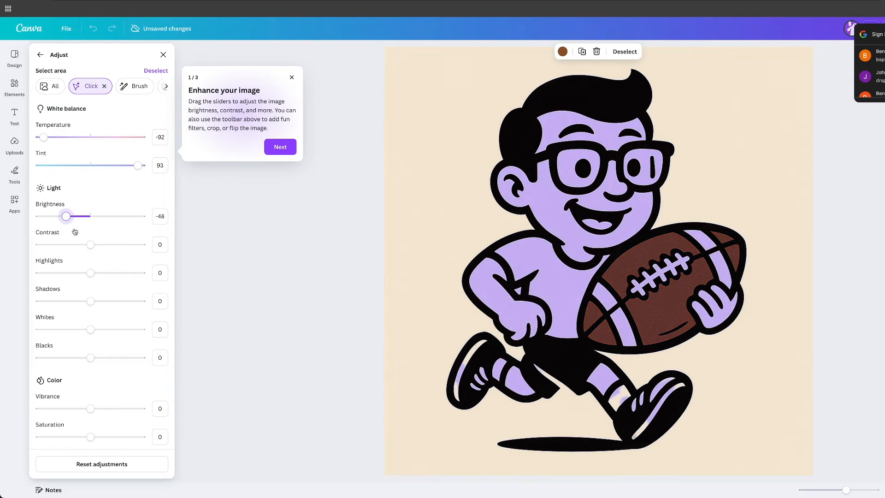
{"action": "left_click_drag", "start_coordinate": [91, 245], "coordinate": [70, 244]}
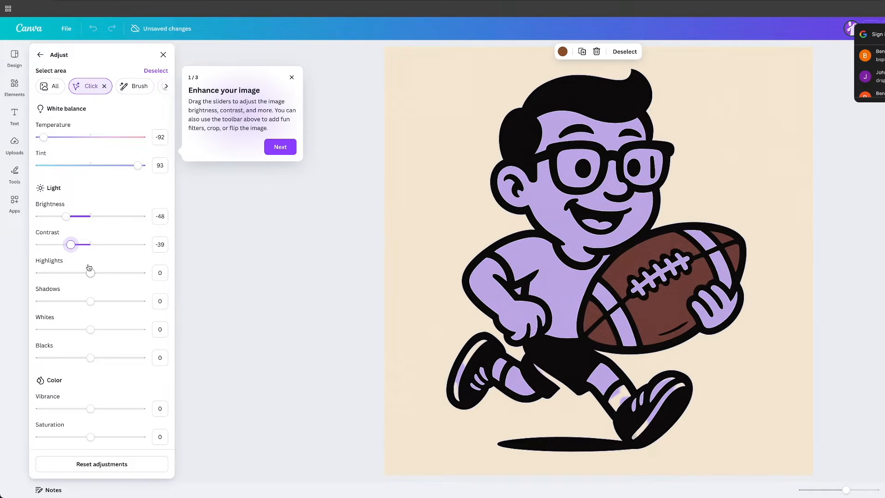
{"action": "left_click_drag", "start_coordinate": [90, 273], "coordinate": [127, 292]}
{"action": "scroll", "coordinate": [94, 332], "scroll_direction": "down", "scroll_amount": 3}
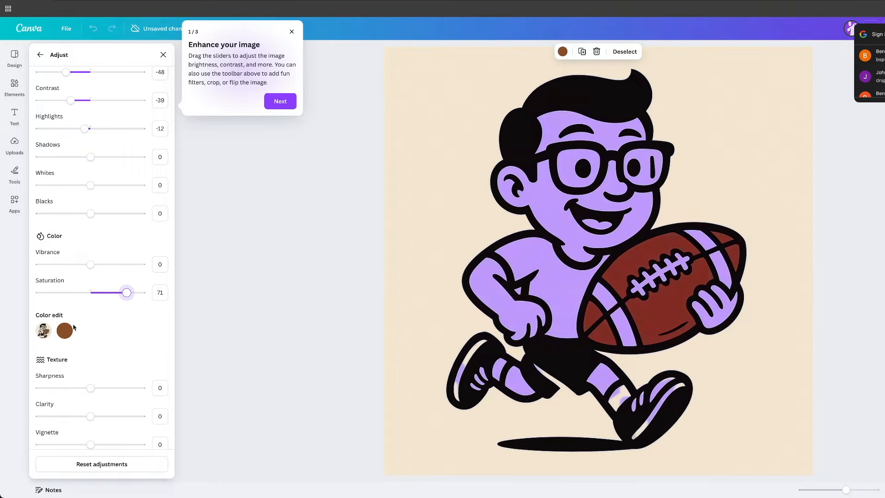
Edit the football's brown color with hue -100, saturation 100 and brightness 92
{"action": "left_click", "coordinate": [63, 332]}
{"action": "left_click_drag", "start_coordinate": [90, 370], "coordinate": [29, 374]}
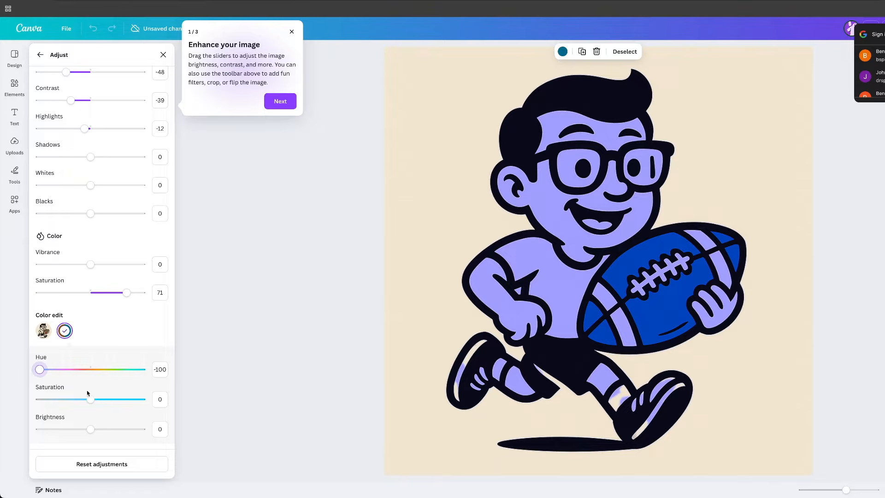
{"action": "left_click_drag", "start_coordinate": [90, 399], "coordinate": [141, 399]}
{"action": "left_click_drag", "start_coordinate": [90, 429], "coordinate": [137, 429]}
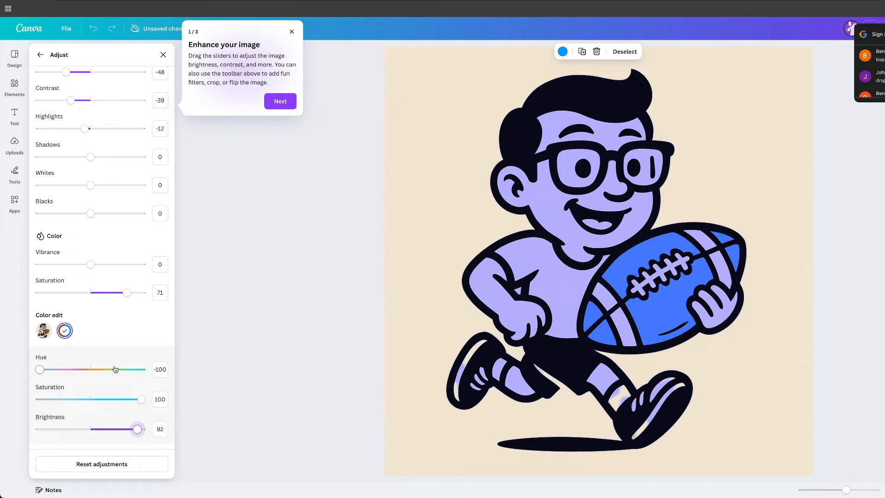
Shift the nerd figure to light blue by setting temperature to -100 and tint to -74
{"action": "scroll", "coordinate": [115, 369], "scroll_direction": "down", "scroll_amount": 3}
{"action": "scroll", "coordinate": [107, 362], "scroll_direction": "up", "scroll_amount": 6}
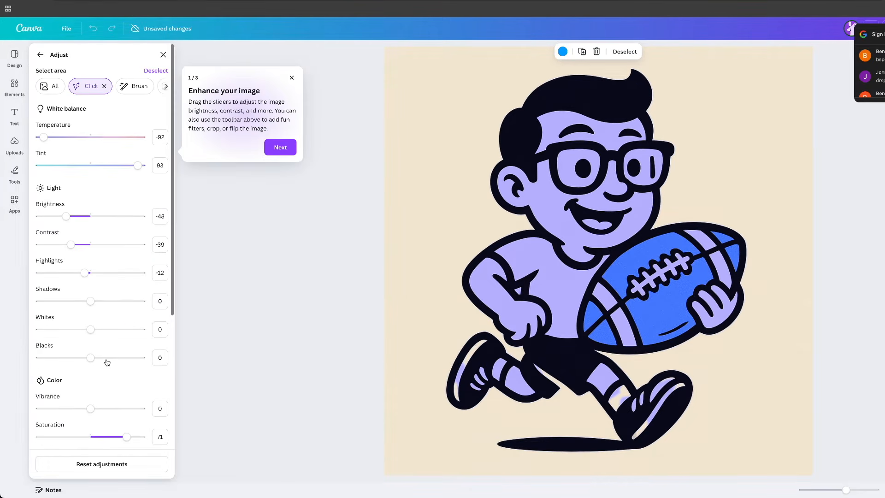
{"action": "left_click_drag", "start_coordinate": [43, 137], "coordinate": [35, 138]}
{"action": "left_click_drag", "start_coordinate": [138, 166], "coordinate": [46, 171]}
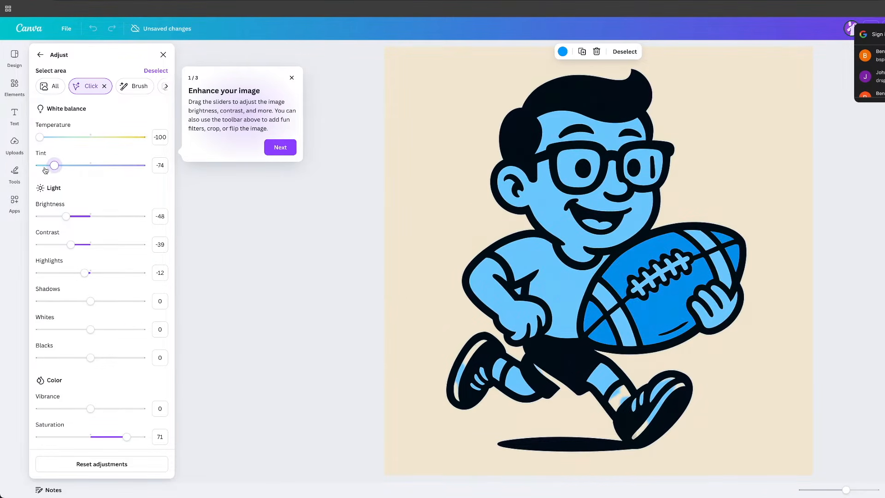
{"action": "scroll", "coordinate": [102, 216], "scroll_direction": "down", "scroll_amount": 6}
{"action": "left_click_drag", "start_coordinate": [90, 254], "coordinate": [67, 259]}
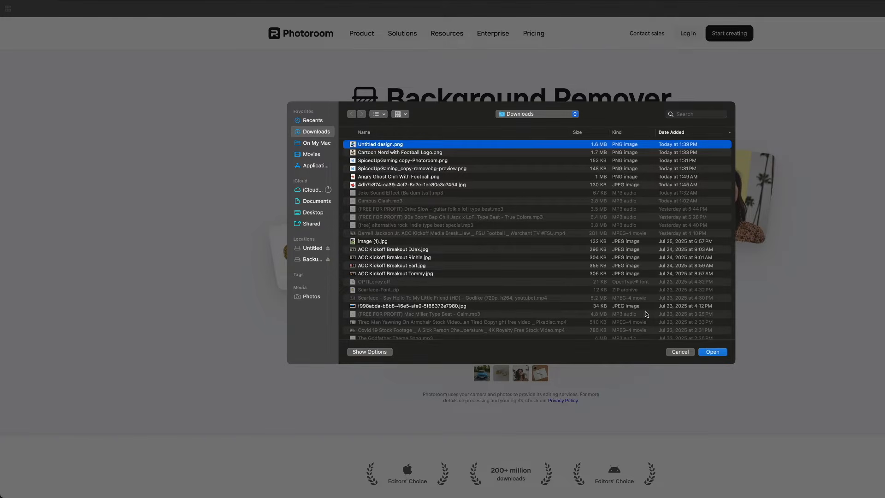
Upload Untitled design.png to Photoroom's background remover and download the cutout
{"action": "left_click", "coordinate": [705, 353]}
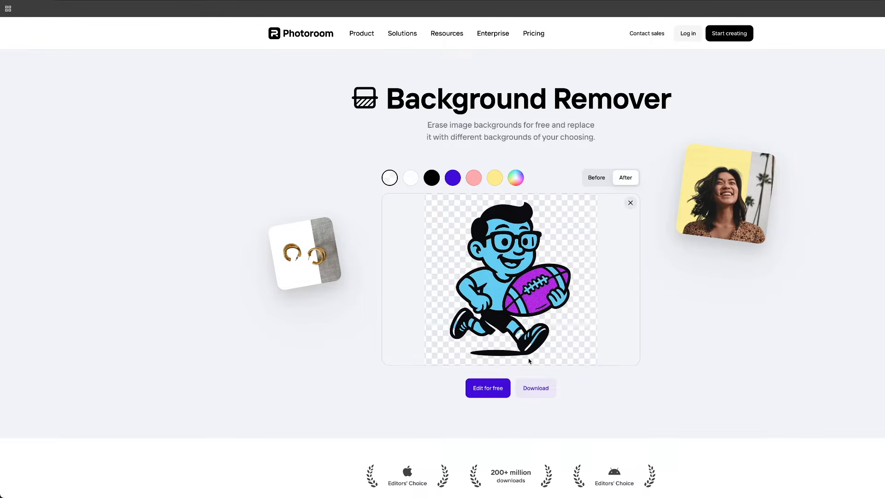
{"action": "left_click", "coordinate": [534, 397]}
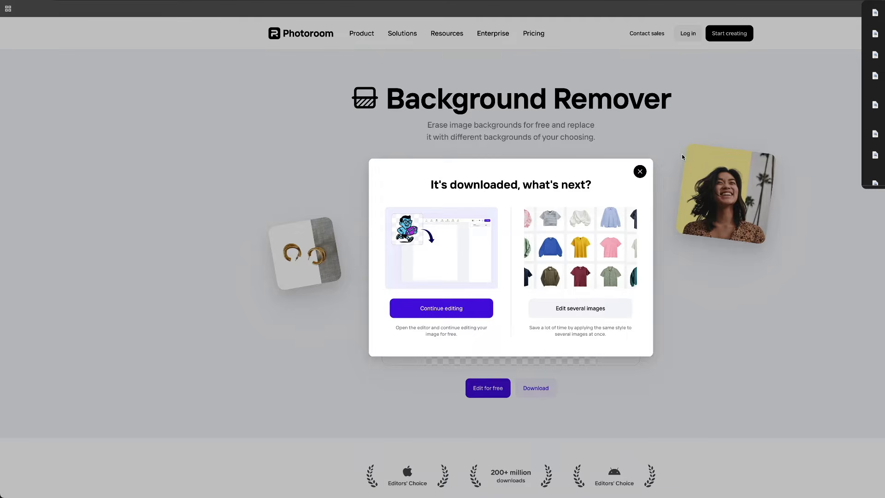
{"action": "left_click", "coordinate": [681, 133]}
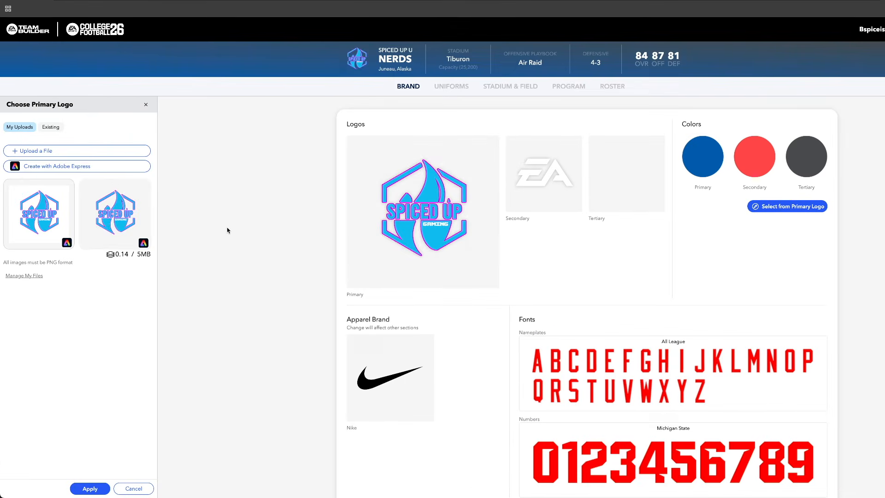
Upload the recolored nerd-with-football cutout as the team's secondary logo, accepting the upload content terms
{"action": "mouse_move", "coordinate": [516, 199]}
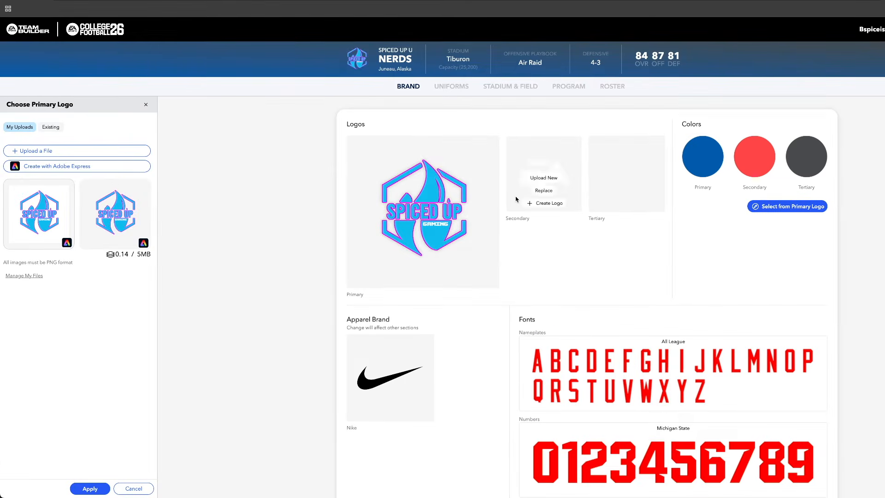
{"action": "left_click", "coordinate": [543, 179]}
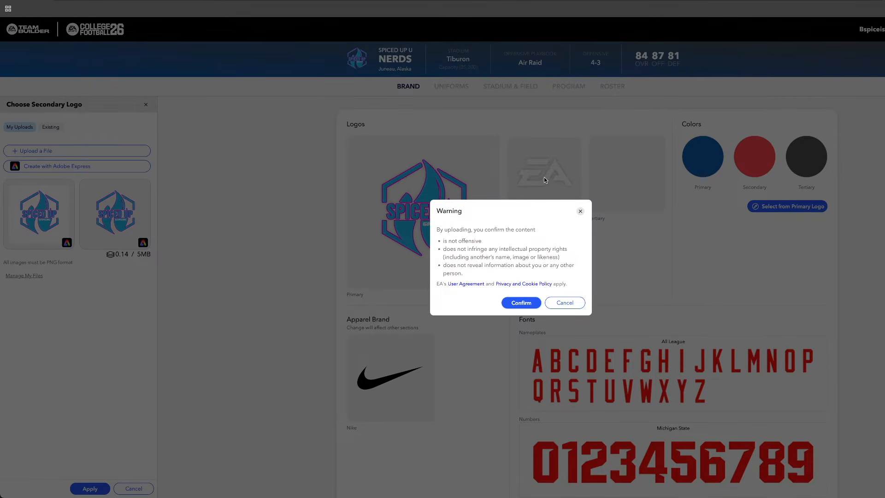
{"action": "left_click", "coordinate": [524, 301]}
{"action": "left_click", "coordinate": [410, 145]}
{"action": "left_click", "coordinate": [713, 352]}
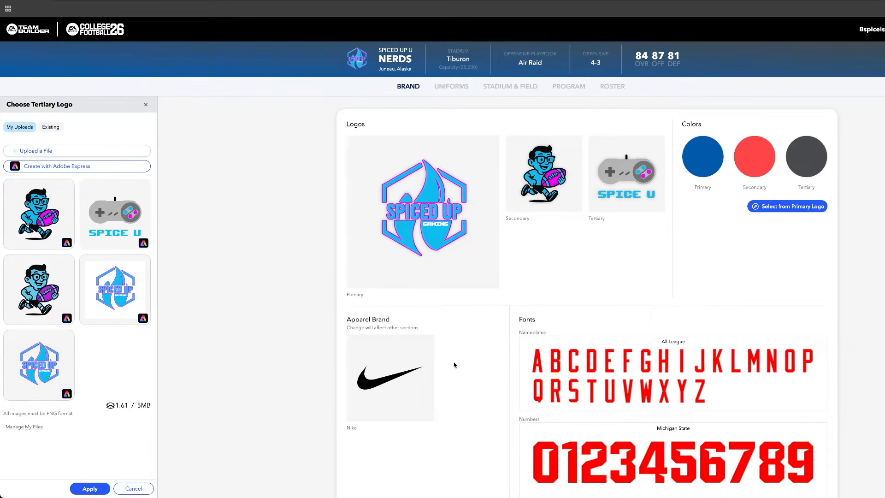
Sample the team colors from the primary logo, applying light blue as primary and magenta as secondary and tertiary
{"action": "scroll", "coordinate": [454, 350], "scroll_direction": "down", "scroll_amount": 1}
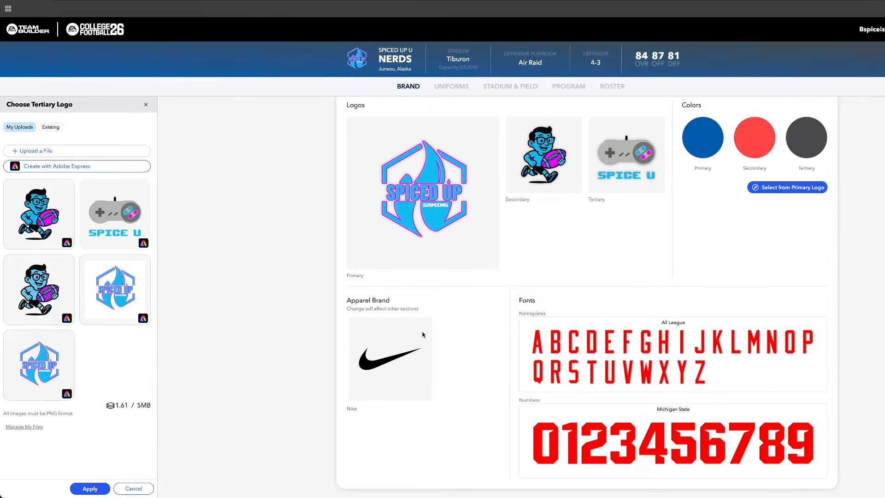
{"action": "scroll", "coordinate": [420, 332], "scroll_direction": "up", "scroll_amount": 1}
{"action": "left_click", "coordinate": [707, 157]}
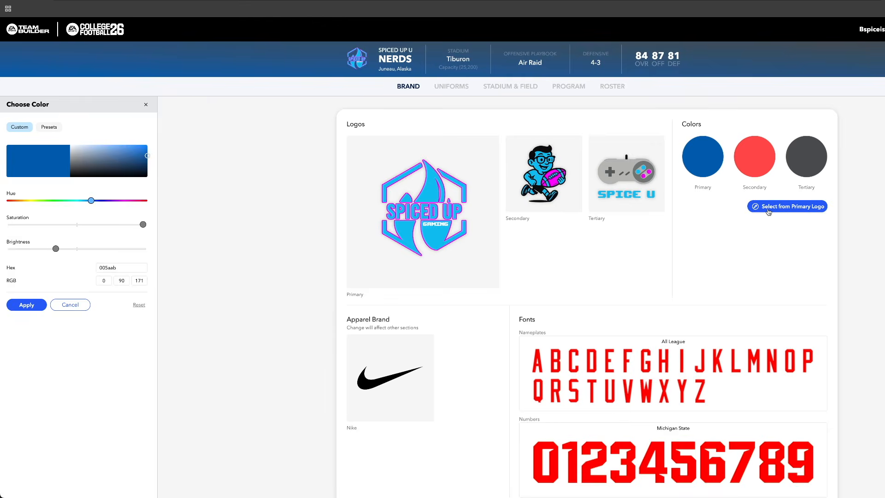
{"action": "left_click", "coordinate": [705, 180]}
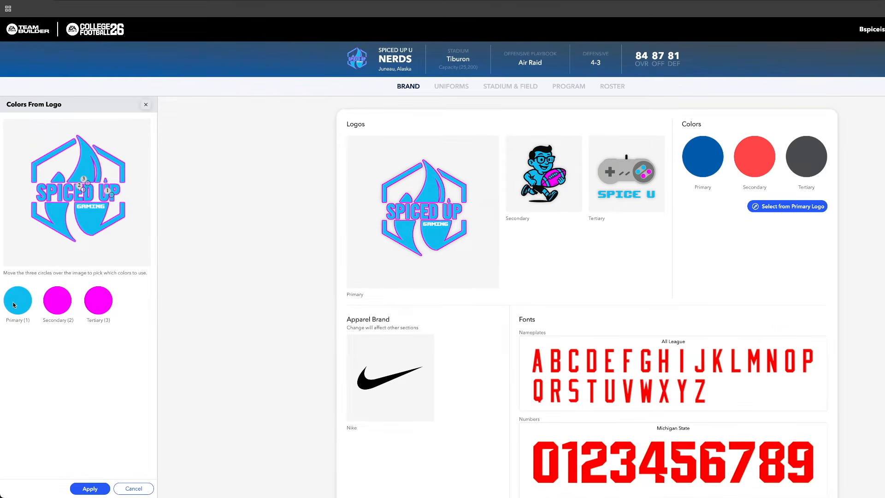
{"action": "left_click", "coordinate": [88, 488]}
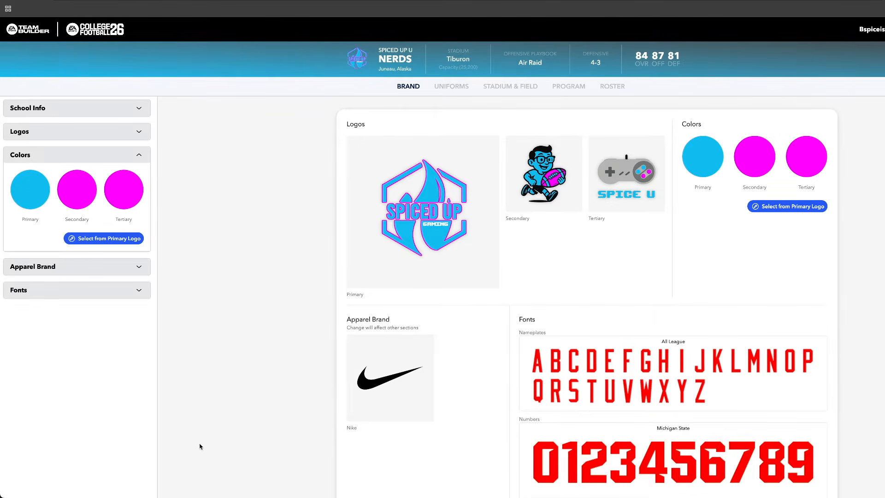
Change the tertiary team color to white
{"action": "left_click", "coordinate": [124, 190]}
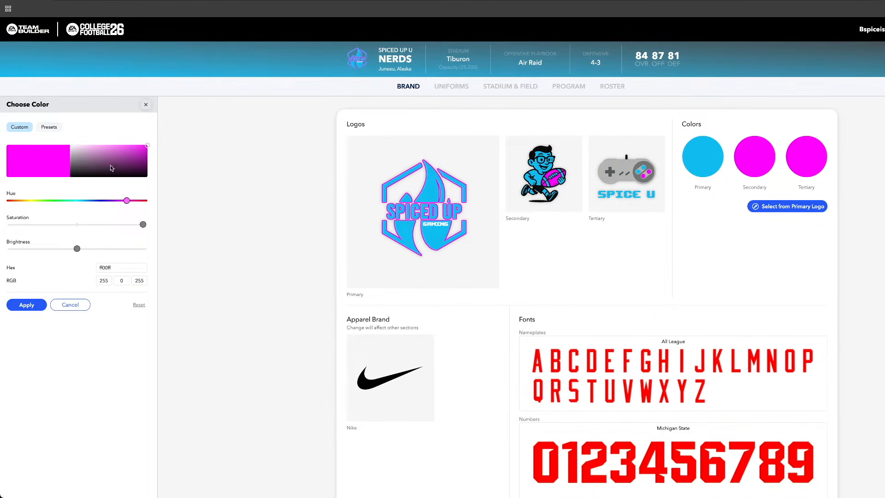
{"action": "left_click_drag", "start_coordinate": [111, 168], "coordinate": [43, 130]}
{"action": "left_click", "coordinate": [25, 306]}
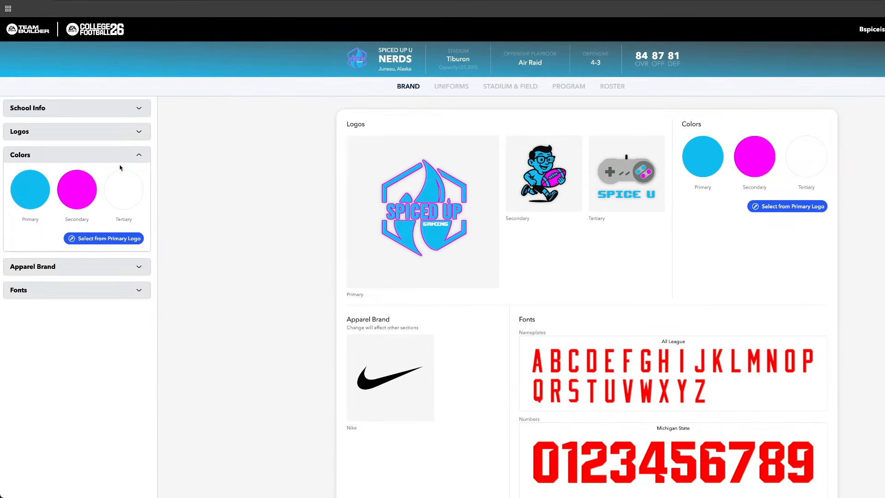
Set the apparel brand to Adidas and choose the Western nameplate font and the Louisville Shadow number font
{"action": "left_click", "coordinate": [46, 266]}
{"action": "left_click", "coordinate": [21, 313]}
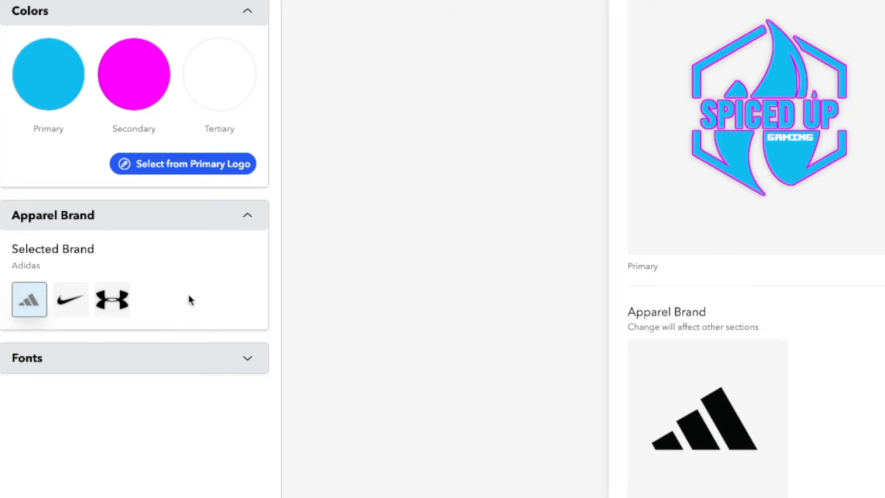
{"action": "left_click", "coordinate": [117, 309]}
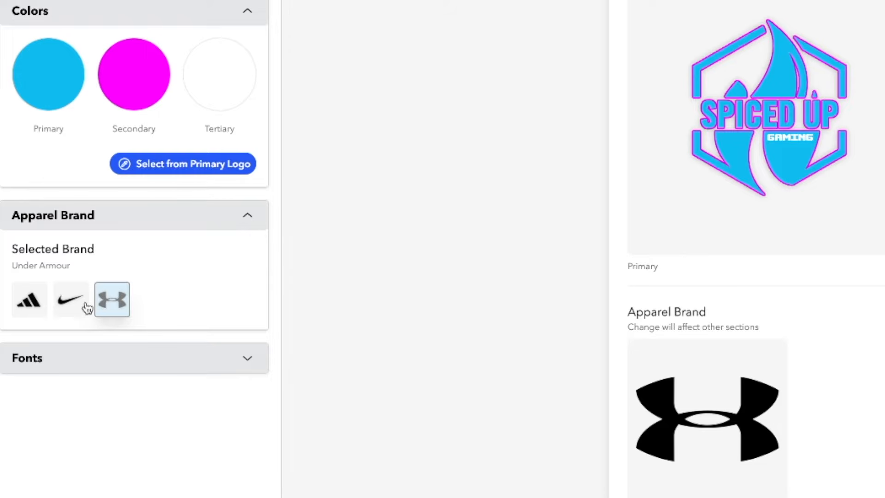
{"action": "scroll", "coordinate": [738, 374], "scroll_direction": "down", "scroll_amount": 1}
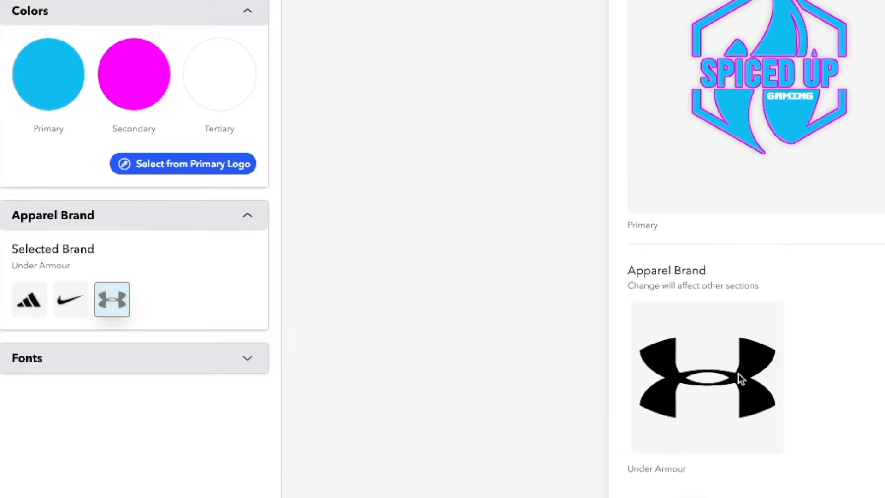
{"action": "left_click", "coordinate": [71, 305]}
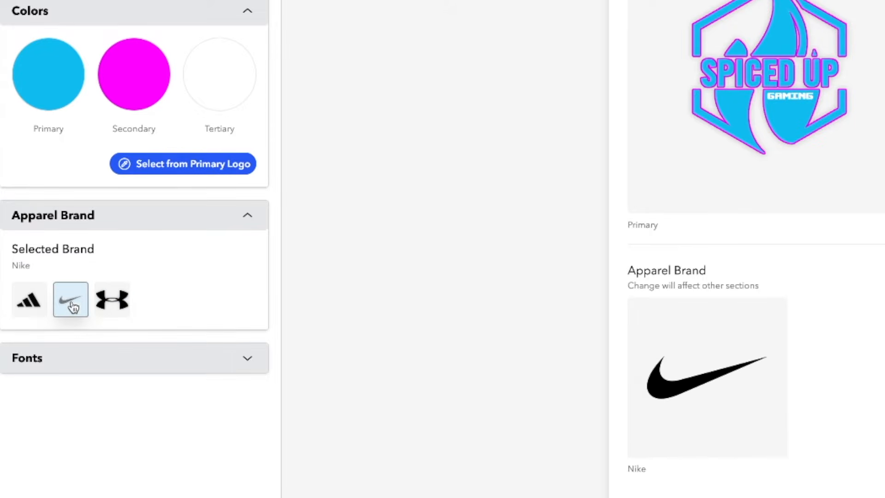
{"action": "left_click", "coordinate": [33, 309]}
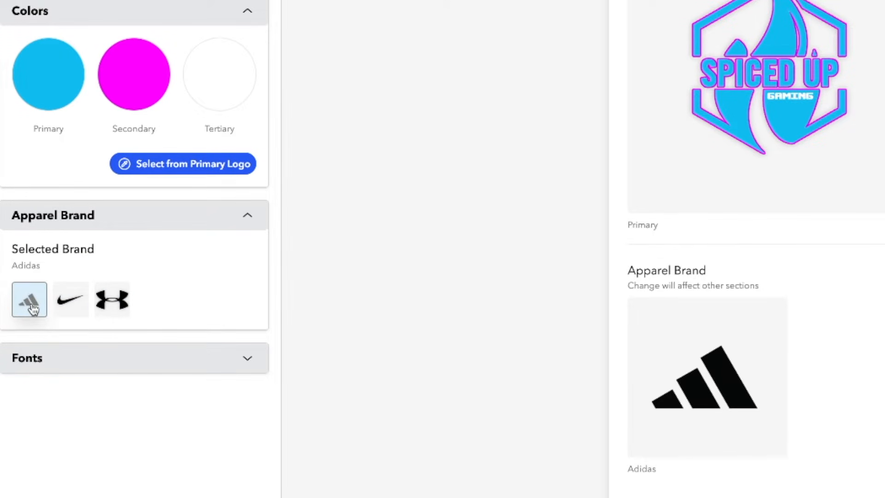
{"action": "left_click", "coordinate": [64, 360]}
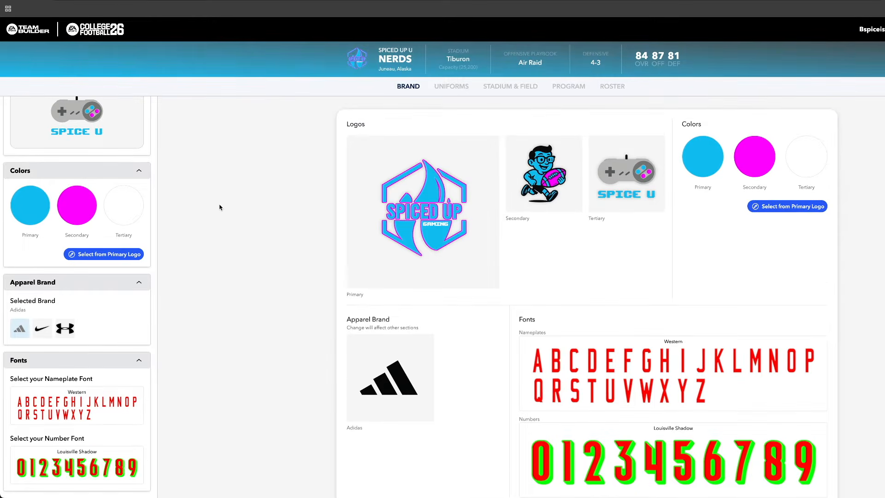
Give the home uniform's helmet a light blue base color and Shiny reflectiveness
{"action": "left_click", "coordinate": [451, 88]}
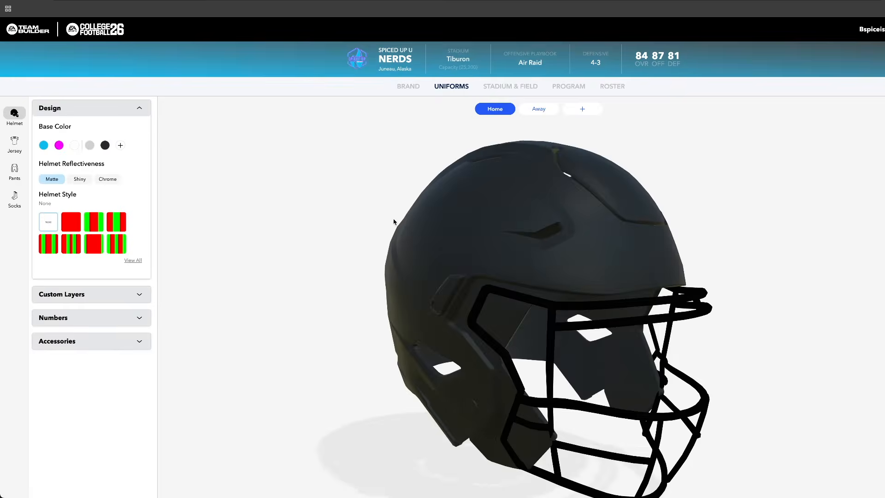
{"action": "left_click_drag", "start_coordinate": [492, 239], "coordinate": [605, 274]}
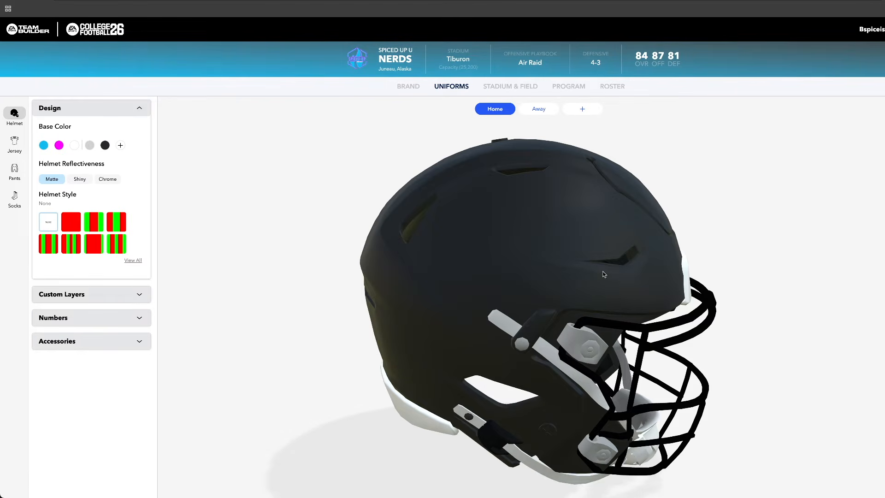
{"action": "left_click", "coordinate": [43, 146]}
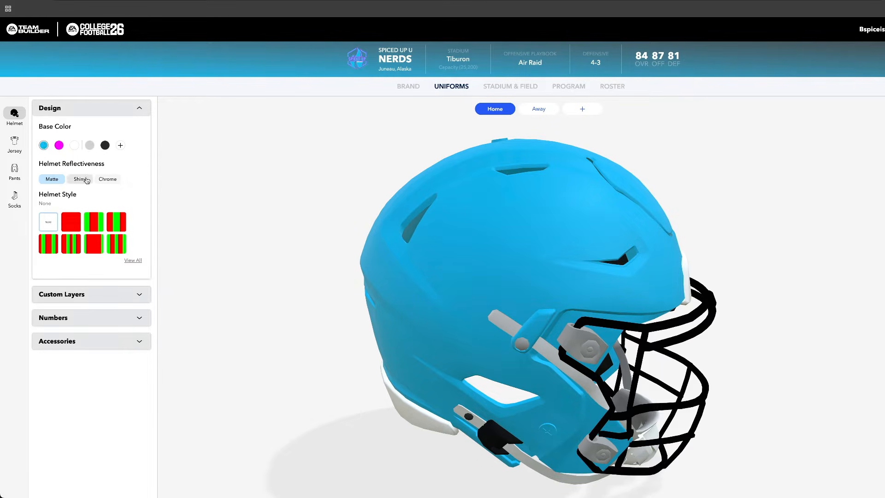
{"action": "left_click", "coordinate": [82, 180]}
Compare the helmet stripe styles and apply Stripes 03 with white as Color 1 and magenta as Color 2
{"action": "left_click", "coordinate": [74, 223]}
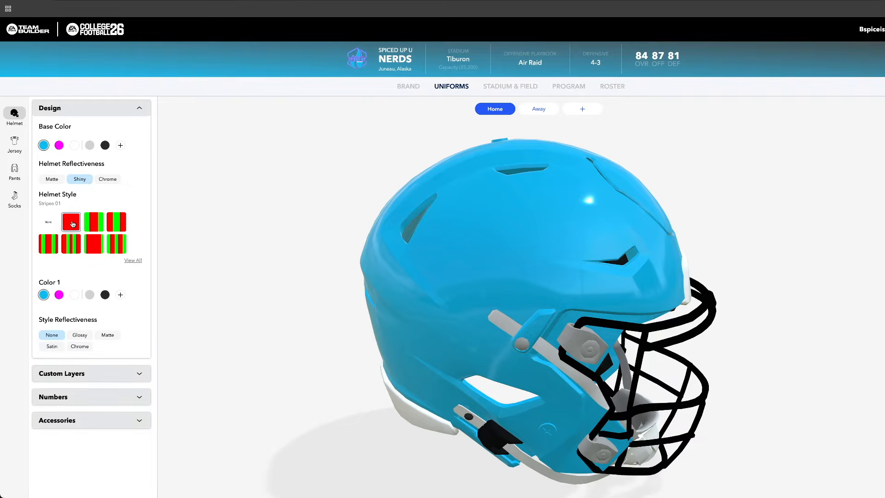
{"action": "left_click", "coordinate": [88, 224]}
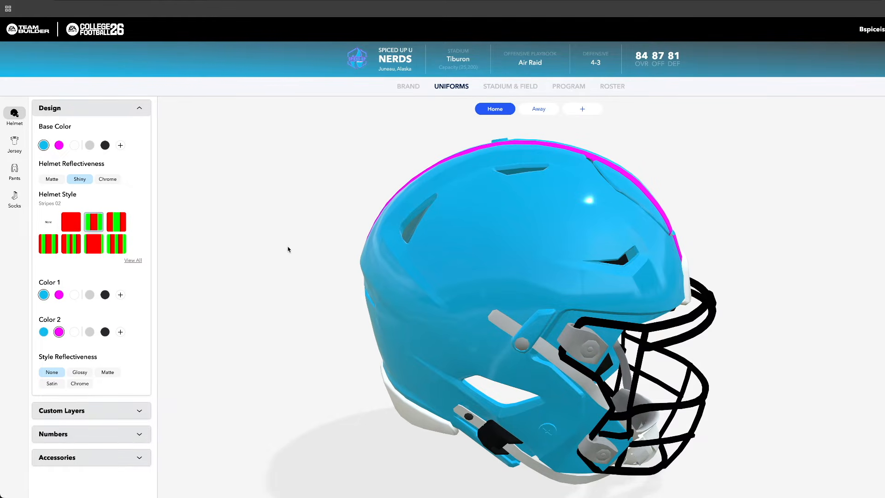
{"action": "left_click_drag", "start_coordinate": [463, 253], "coordinate": [777, 225]}
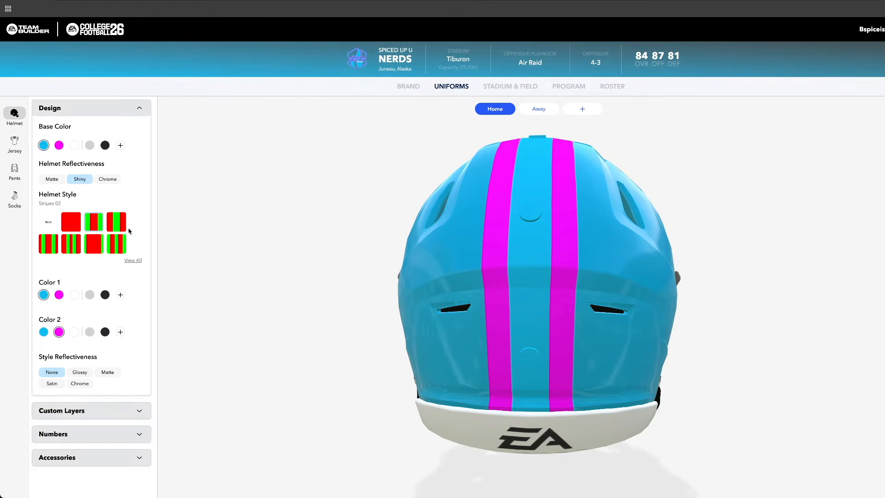
{"action": "left_click", "coordinate": [113, 225]}
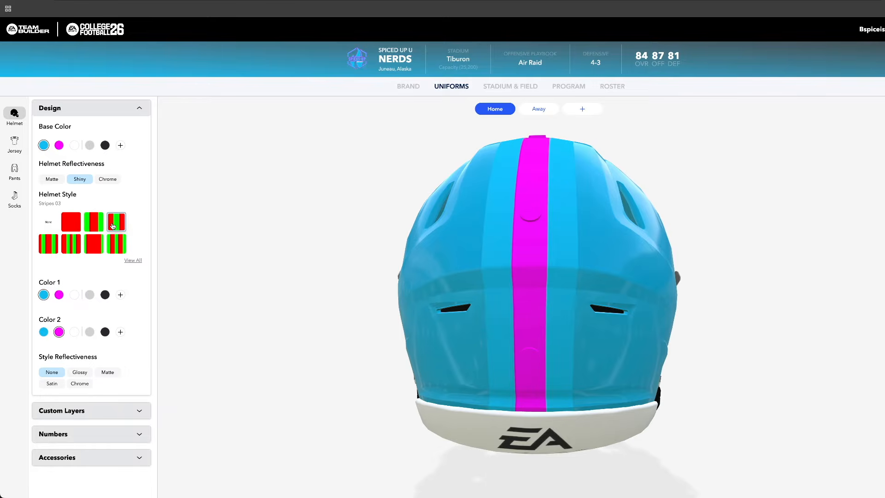
{"action": "left_click", "coordinate": [49, 244]}
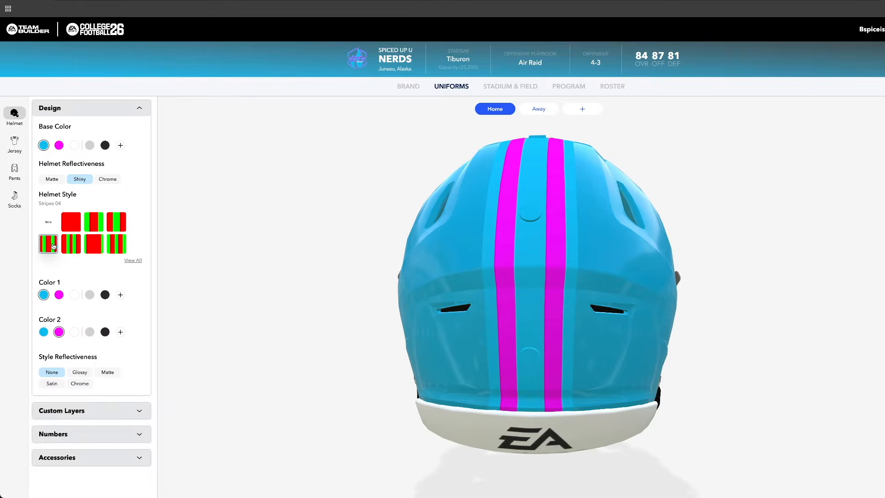
{"action": "left_click", "coordinate": [70, 246]}
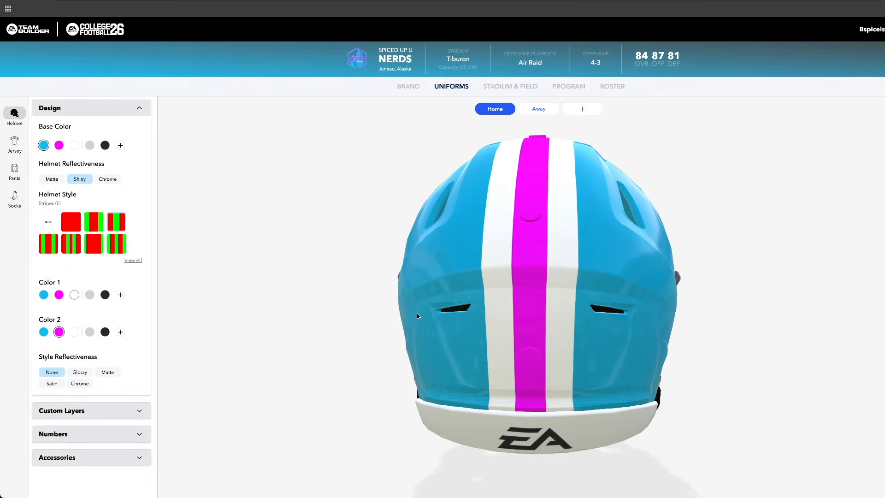
Try the glossy, matte and chrome finishes on the helmet stripes, and set their style reflectiveness to Satin
{"action": "left_click", "coordinate": [79, 374]}
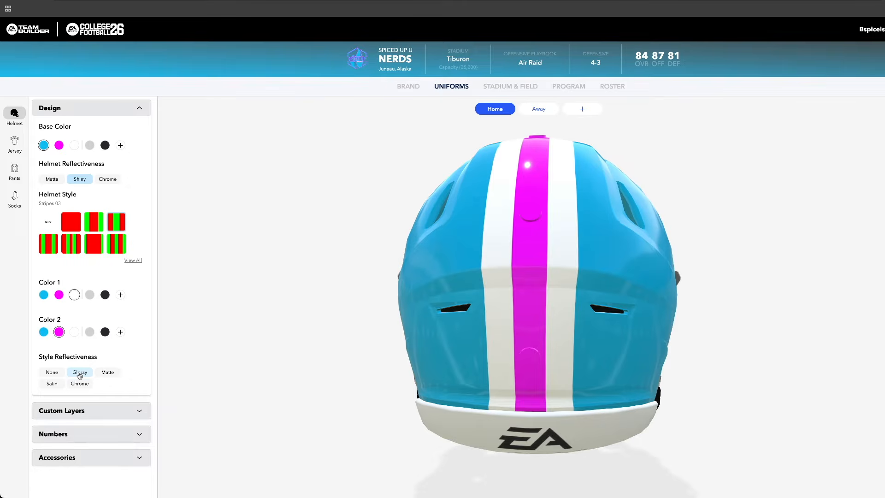
{"action": "left_click", "coordinate": [108, 372]}
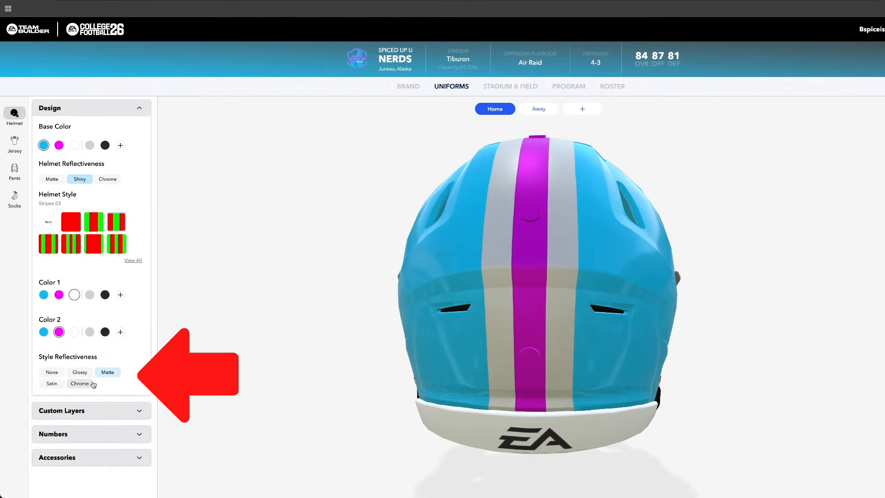
{"action": "left_click", "coordinate": [92, 384]}
{"action": "left_click", "coordinate": [52, 385]}
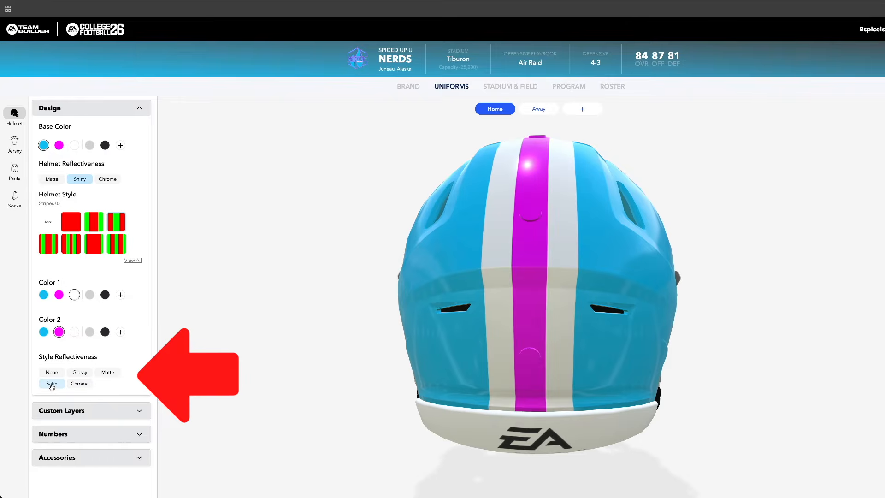
{"action": "left_click_drag", "start_coordinate": [463, 271], "coordinate": [754, 320]}
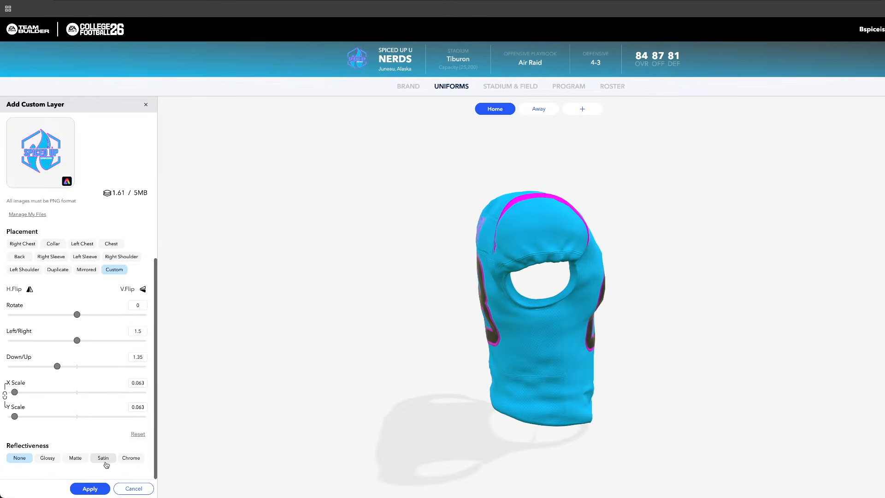
{"action": "left_click", "coordinate": [130, 458]}
{"action": "left_click_drag", "start_coordinate": [548, 325], "coordinate": [327, 318]}
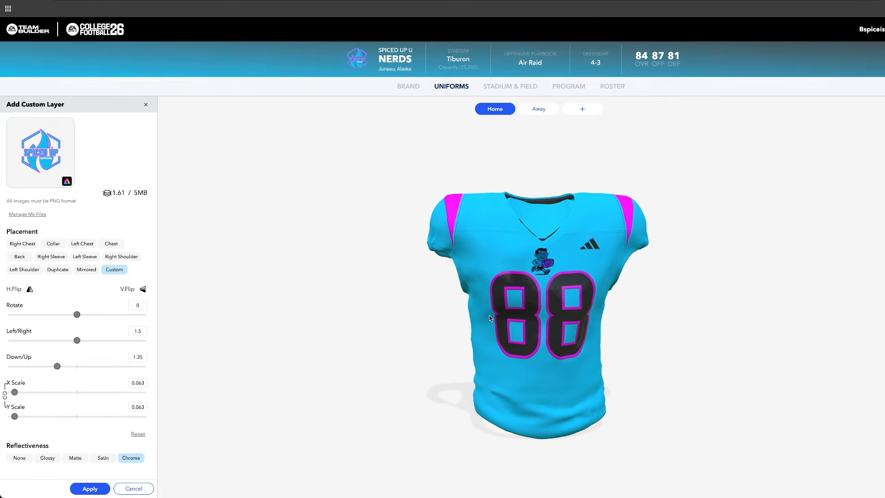
{"action": "left_click", "coordinate": [138, 487]}
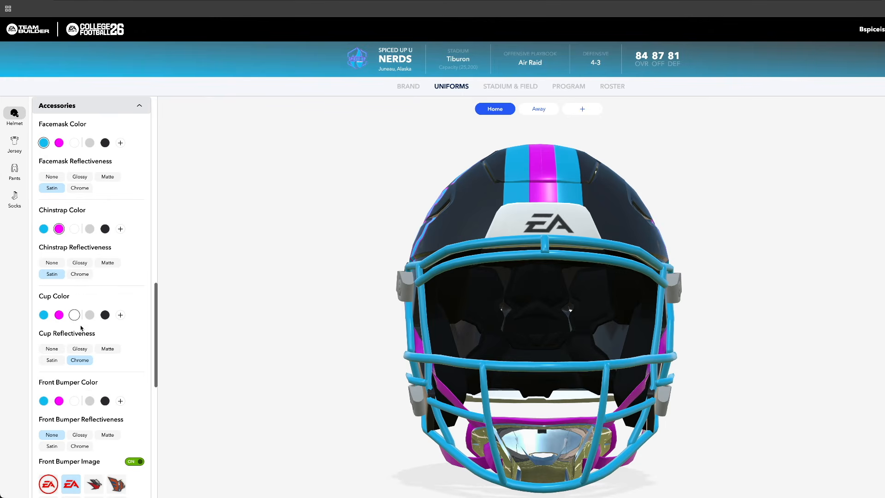
Set the helmet's front bumper color to white and its reflectiveness to Chrome
{"action": "scroll", "coordinate": [82, 333], "scroll_direction": "down", "scroll_amount": 1}
{"action": "scroll", "coordinate": [81, 333], "scroll_direction": "down", "scroll_amount": 1}
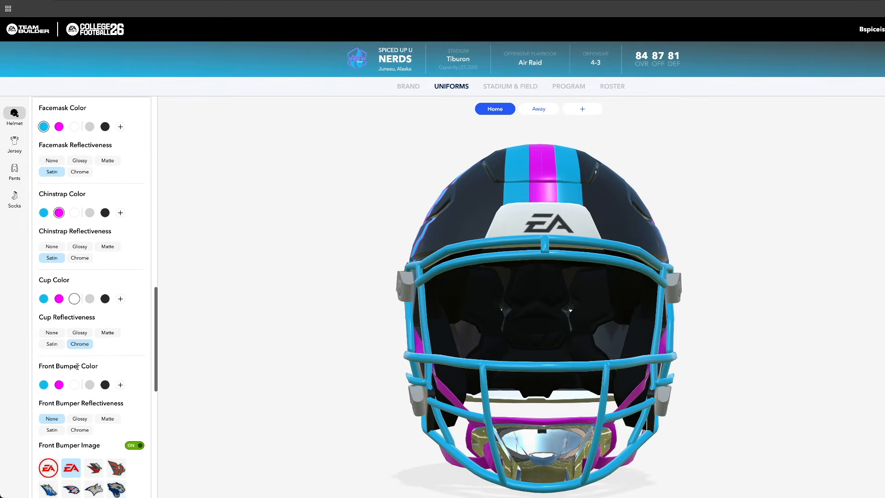
{"action": "left_click", "coordinate": [75, 385]}
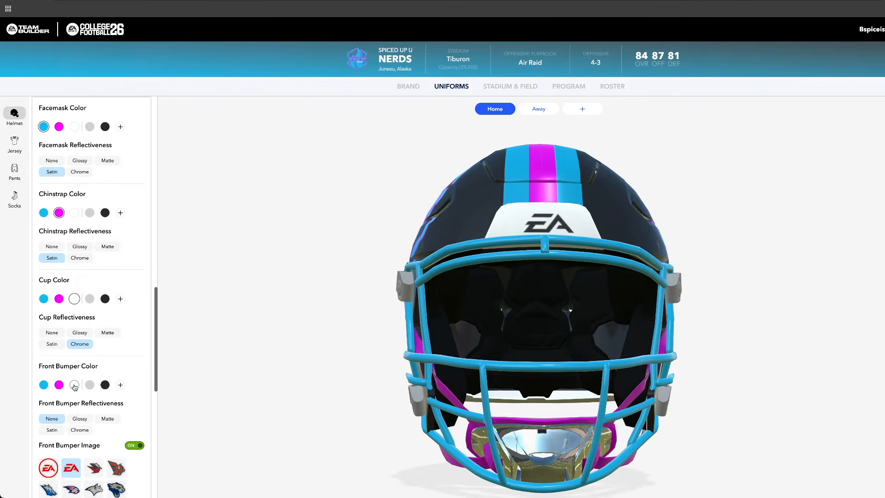
{"action": "scroll", "coordinate": [75, 386], "scroll_direction": "down", "scroll_amount": 3}
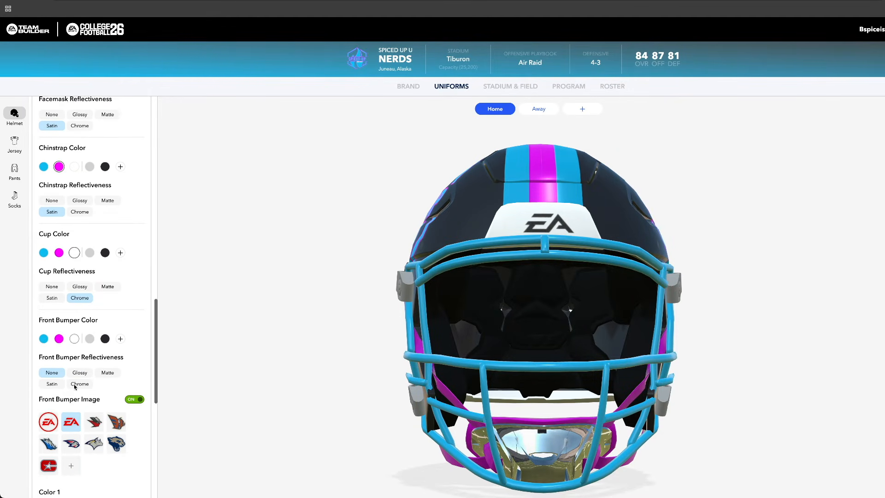
{"action": "left_click", "coordinate": [76, 385]}
Replace the helmet's front bumper image with the uploaded game controller Spice U logo
{"action": "scroll", "coordinate": [76, 386], "scroll_direction": "down", "scroll_amount": 1}
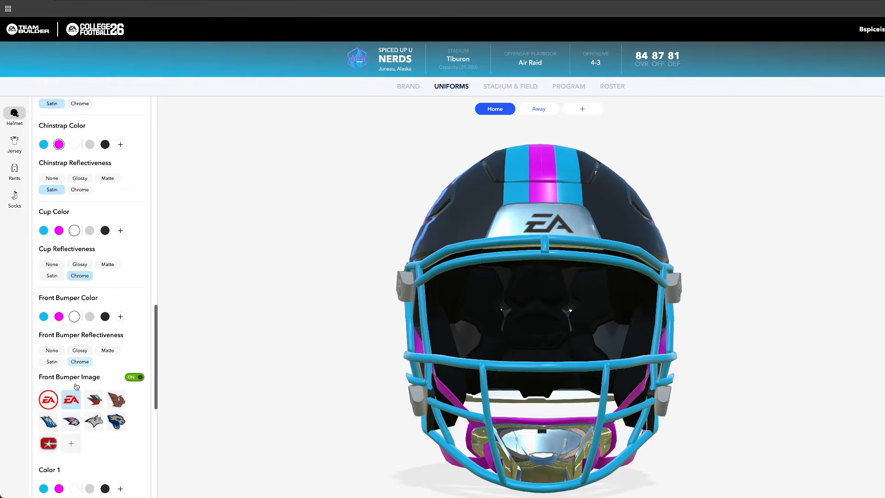
{"action": "left_click", "coordinate": [72, 411]}
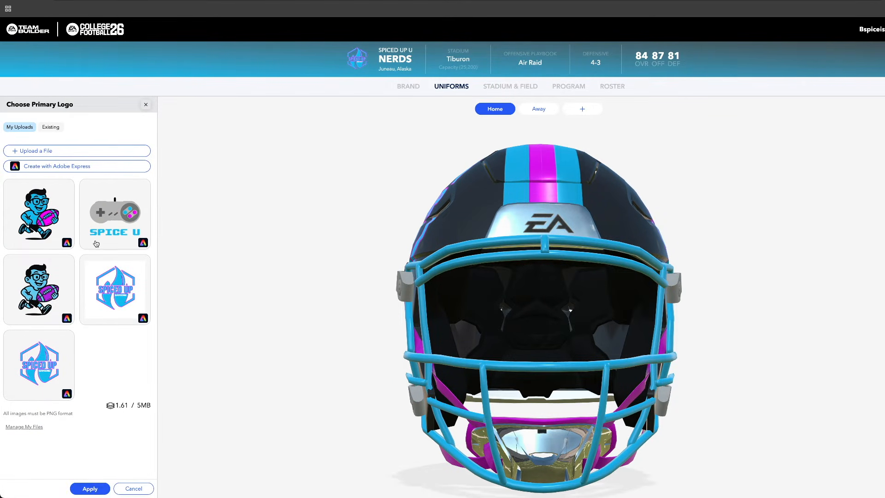
{"action": "left_click", "coordinate": [115, 216]}
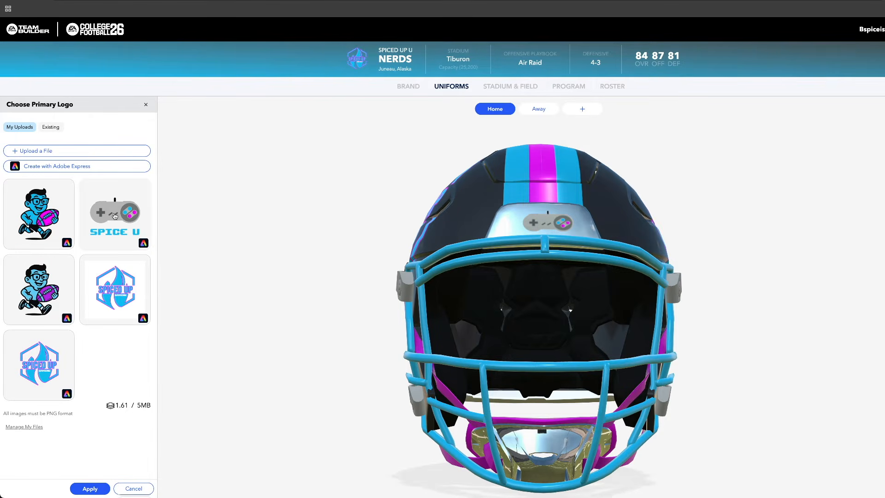
{"action": "left_click", "coordinate": [91, 488]}
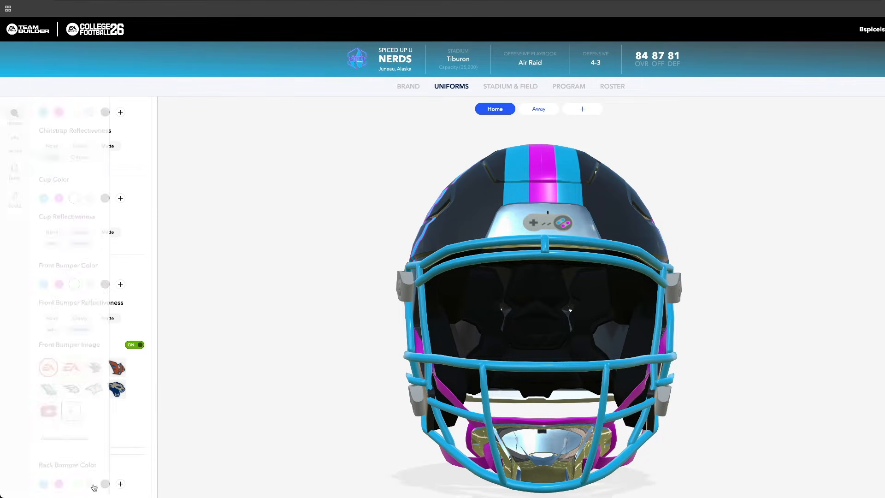
Try scaling the front bumper logo to 0.388 on both axes with linked scaling, then discard the placement change
{"action": "scroll", "coordinate": [97, 406], "scroll_direction": "down", "scroll_amount": 3}
{"action": "scroll", "coordinate": [96, 407], "scroll_direction": "down", "scroll_amount": 3}
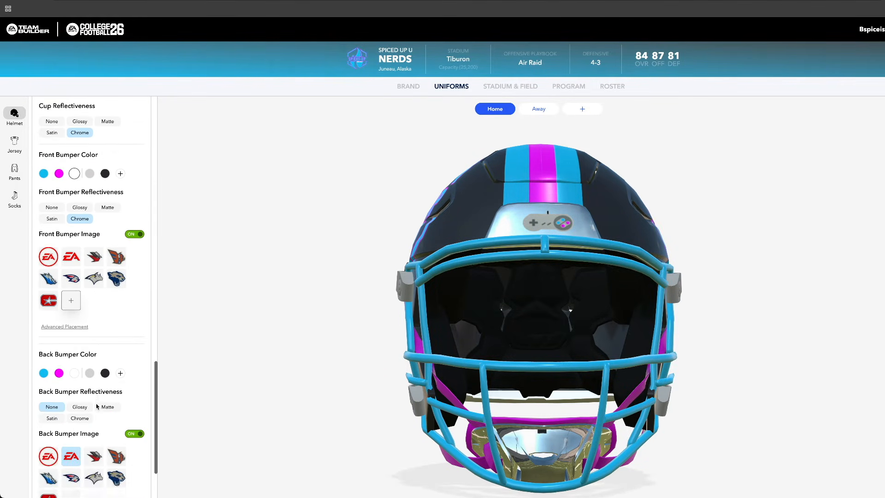
{"action": "scroll", "coordinate": [98, 407], "scroll_direction": "up", "scroll_amount": 2}
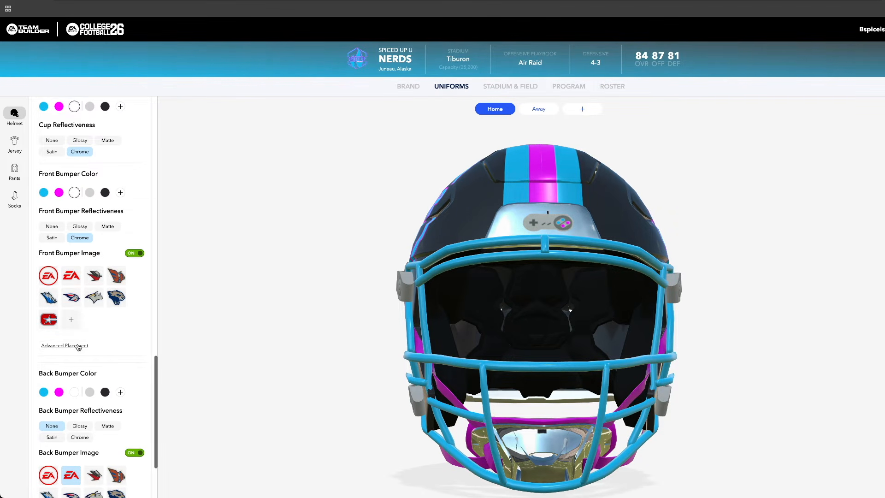
{"action": "left_click", "coordinate": [78, 345]}
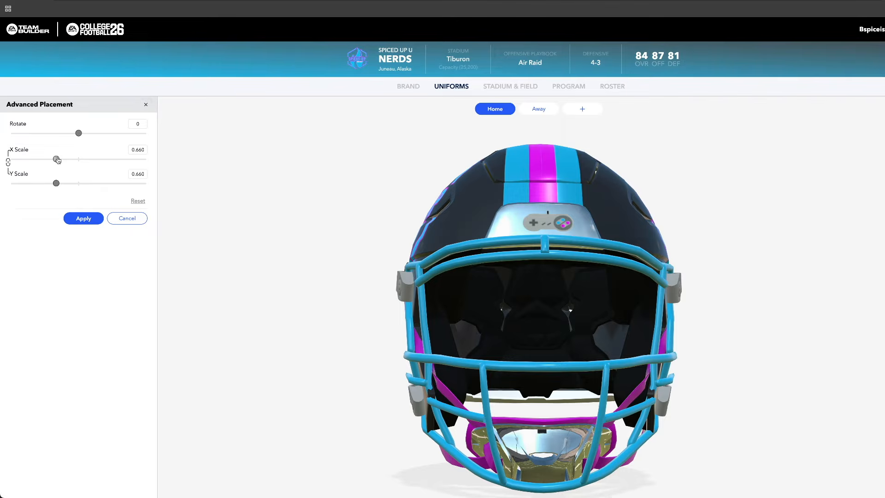
{"action": "left_click_drag", "start_coordinate": [58, 159], "coordinate": [39, 161]}
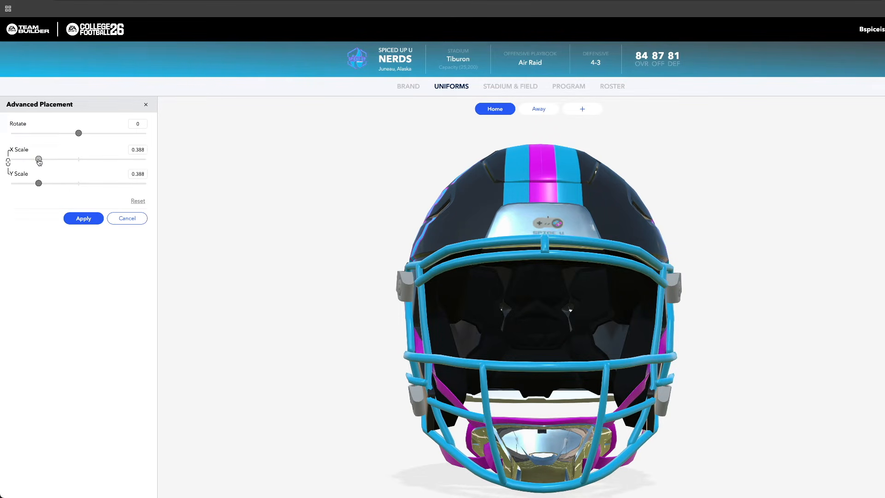
{"action": "mouse_move", "coordinate": [555, 224]}
{"action": "left_mouse_down"}
{"action": "mouse_move", "coordinate": [555, 214]}
{"action": "mouse_move", "coordinate": [557, 240]}
{"action": "left_mouse_up"}
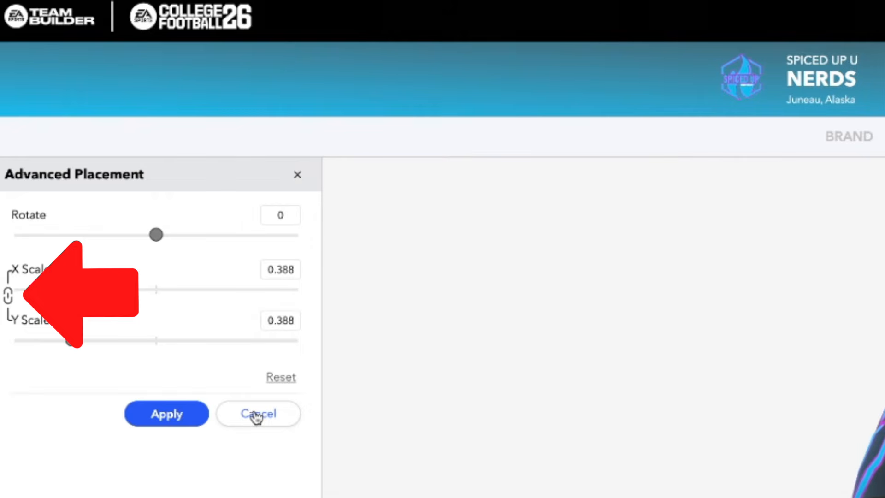
{"action": "left_click", "coordinate": [257, 417]}
Add a custom layer to the away jersey with the transparent Spiced Up logo centered on the chest above the front numbers
{"action": "scroll", "coordinate": [113, 475], "scroll_direction": "up", "scroll_amount": 1}
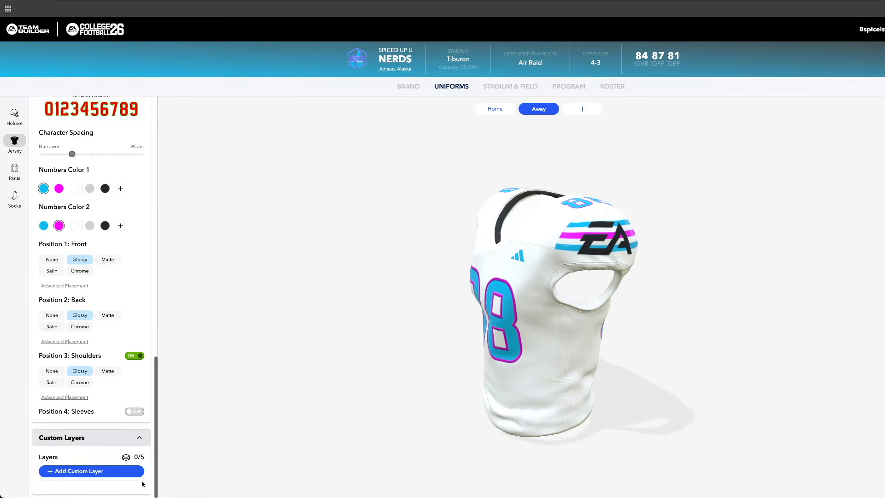
{"action": "left_click", "coordinate": [109, 471]}
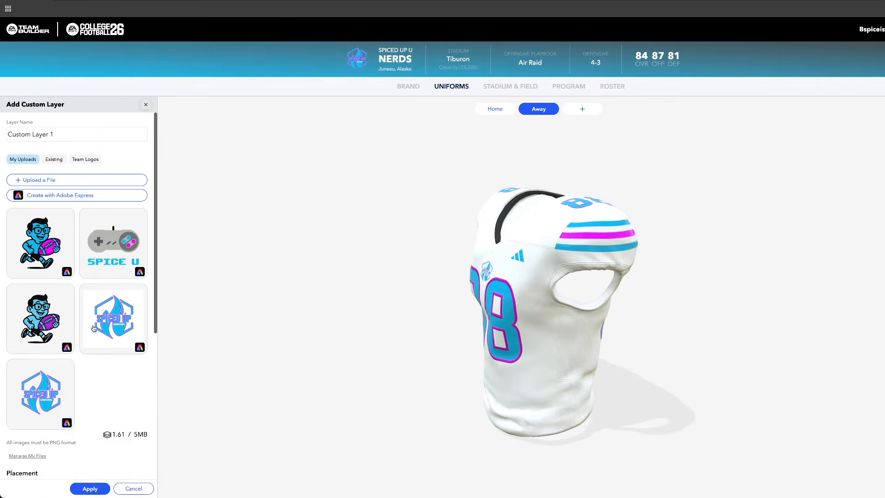
{"action": "left_click", "coordinate": [47, 381]}
{"action": "scroll", "coordinate": [73, 383], "scroll_direction": "down", "scroll_amount": 4}
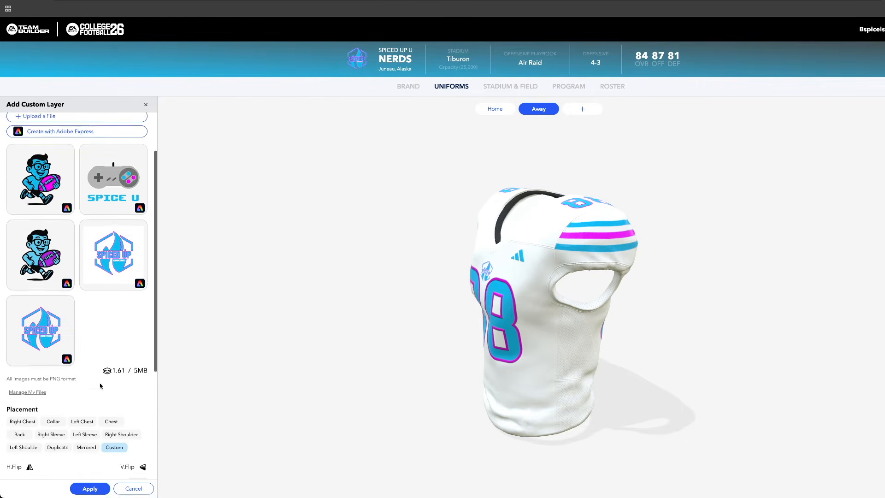
{"action": "left_click_drag", "start_coordinate": [378, 340], "coordinate": [553, 352]}
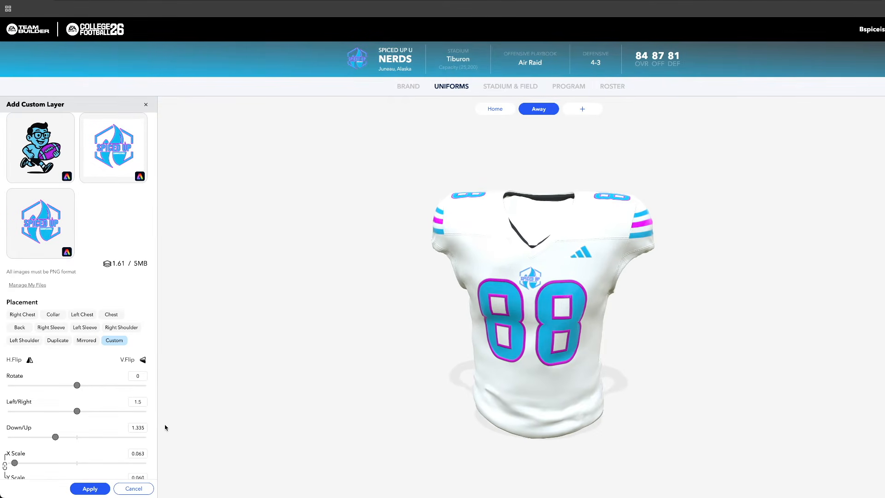
{"action": "scroll", "coordinate": [90, 461], "scroll_direction": "down", "scroll_amount": 2}
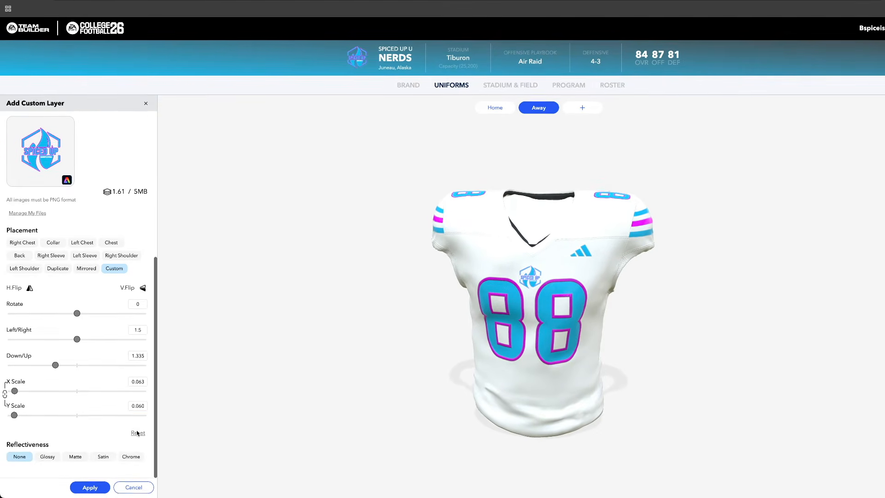
Compare the Glossy, Matte, Satin and Chrome reflectiveness on the jersey's logo layer and choose Matte
{"action": "left_click", "coordinate": [55, 459]}
{"action": "left_click", "coordinate": [75, 458]}
{"action": "left_click", "coordinate": [103, 457]}
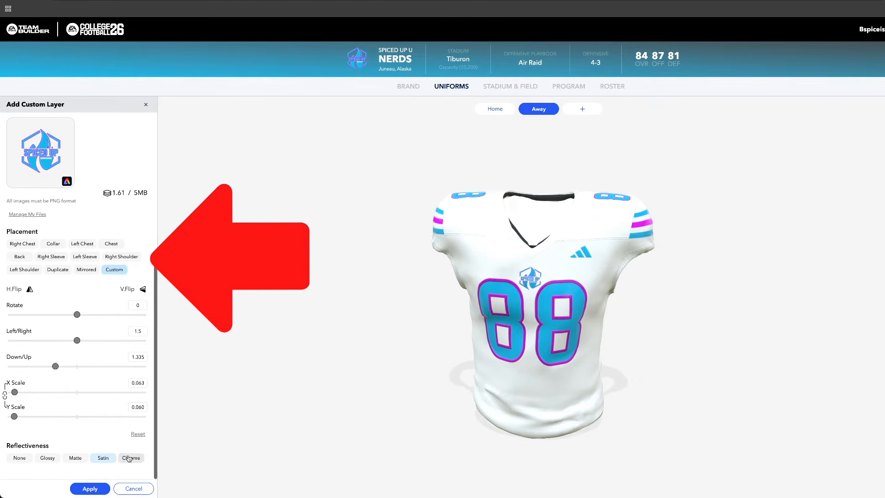
{"action": "left_click", "coordinate": [131, 457]}
{"action": "left_click", "coordinate": [79, 456]}
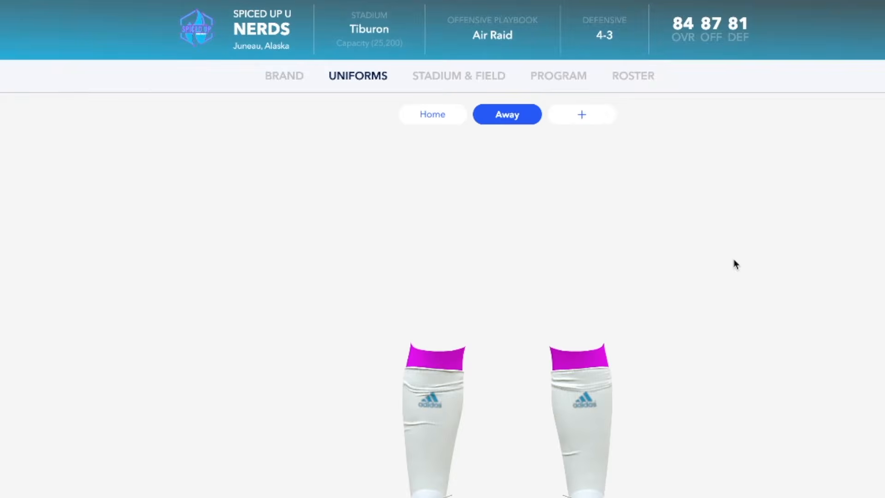
Create a new blank uniform named ALT
{"action": "left_click", "coordinate": [563, 115]}
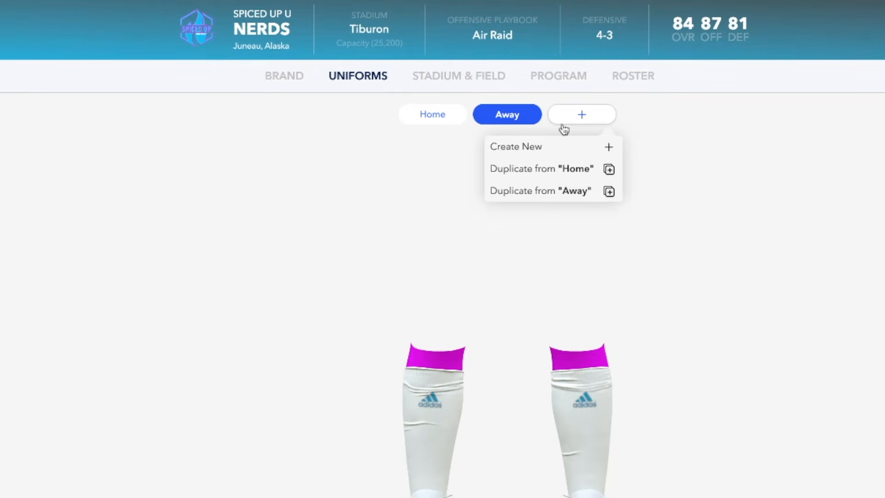
{"action": "left_click", "coordinate": [558, 152]}
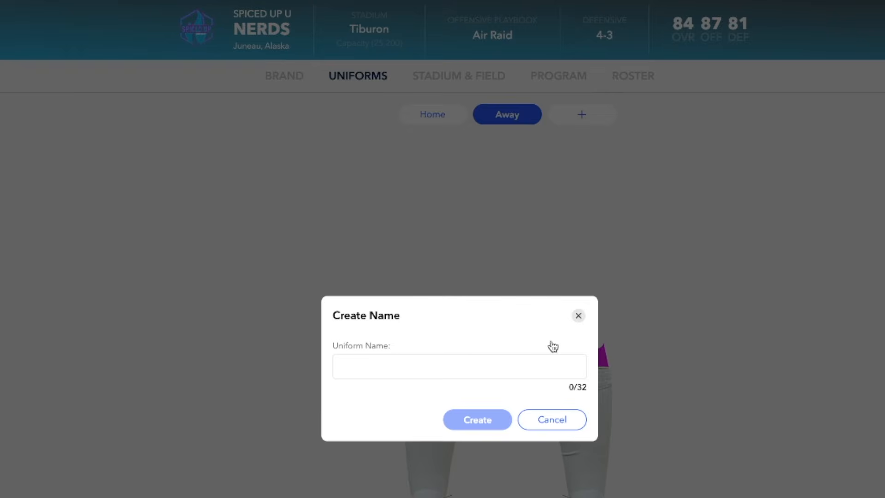
{"action": "left_click", "coordinate": [544, 364]}
{"action": "type", "text": "ALT"}
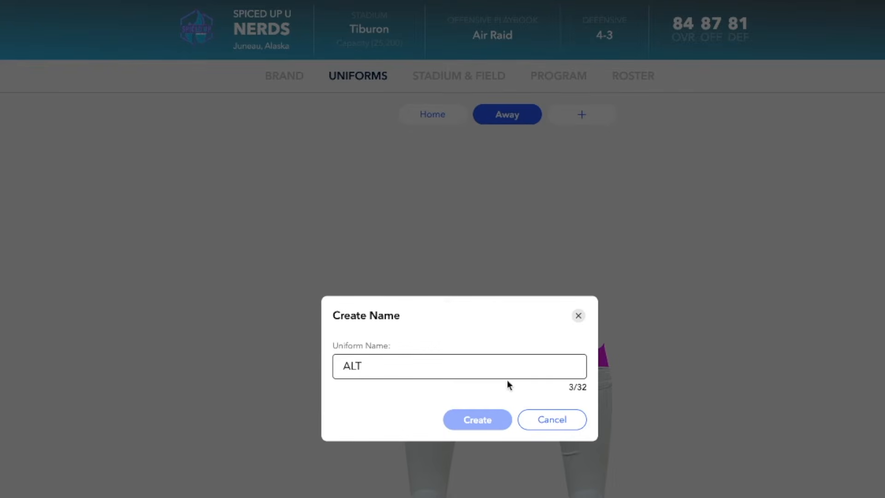
{"action": "left_click", "coordinate": [493, 421]}
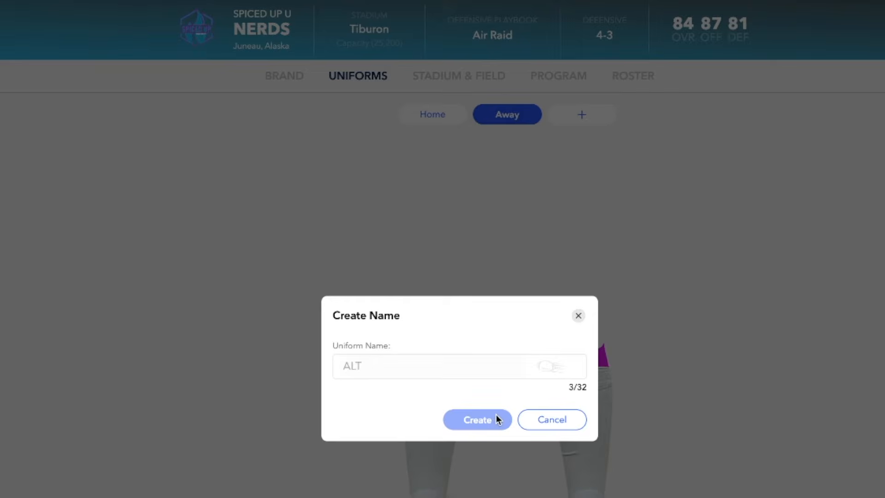
{"action": "left_click", "coordinate": [490, 421]}
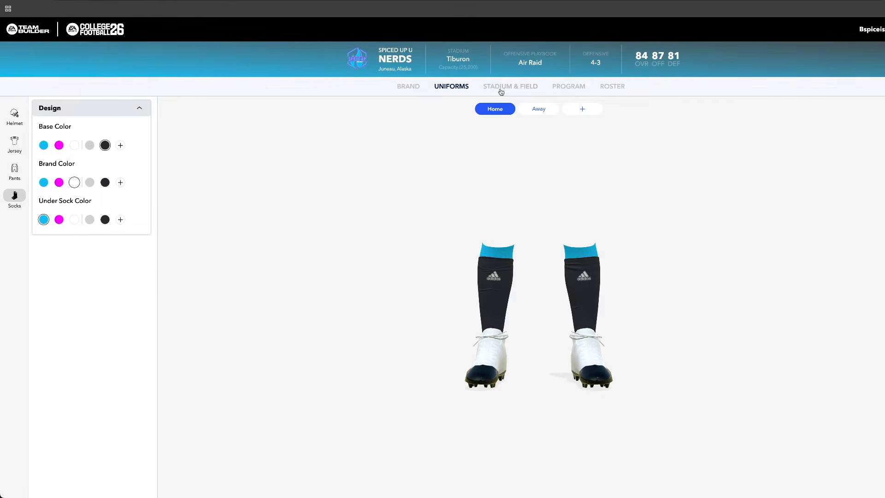
Preview the generic and High School stadium architectures and select Generic Stadium 3
{"action": "left_click", "coordinate": [501, 89]}
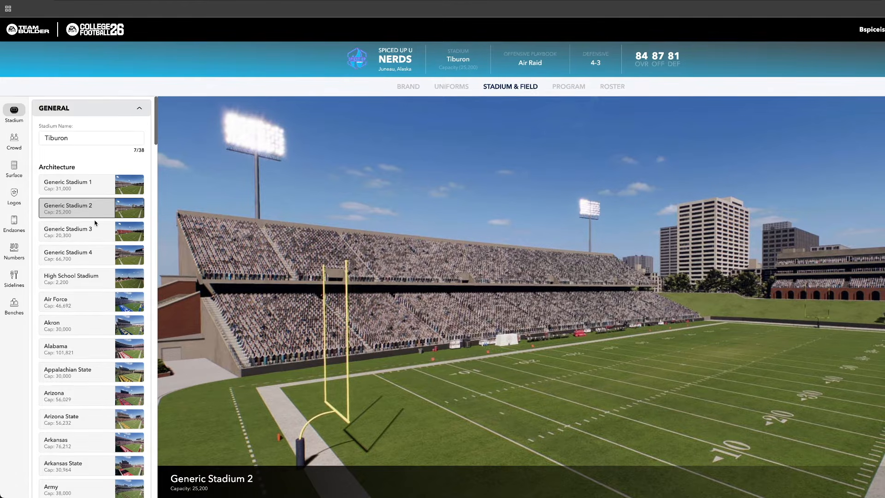
{"action": "left_click", "coordinate": [94, 189]}
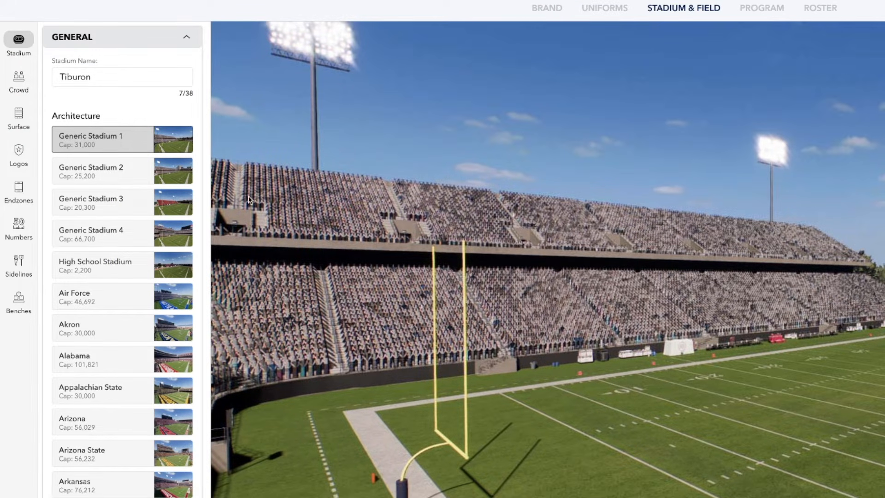
{"action": "left_click", "coordinate": [106, 176]}
{"action": "left_click", "coordinate": [112, 201]}
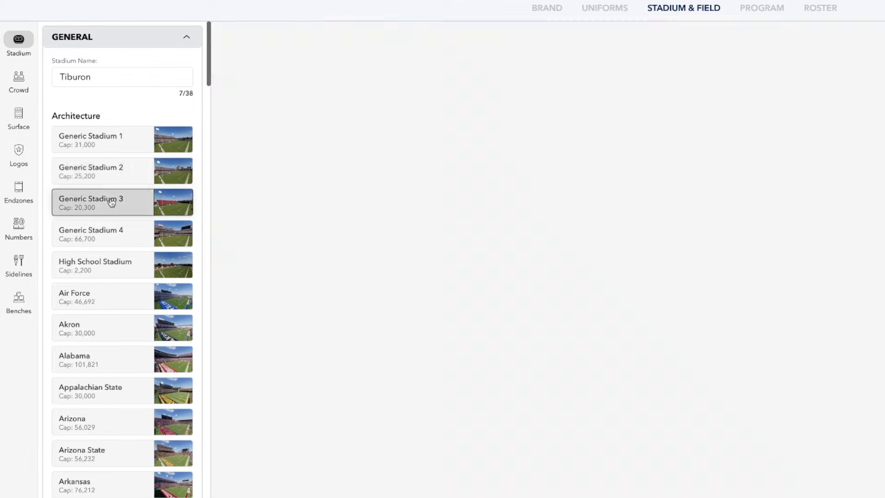
{"action": "scroll", "coordinate": [112, 205], "scroll_direction": "down", "scroll_amount": 1}
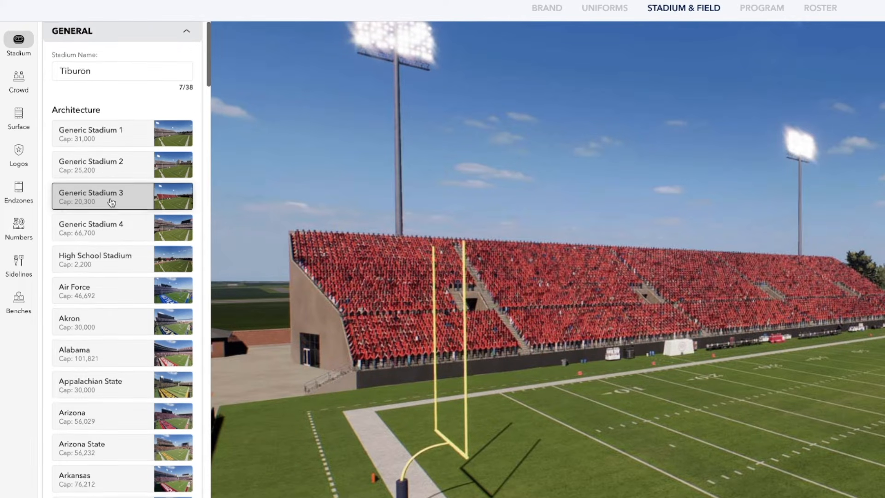
{"action": "left_click", "coordinate": [112, 219]}
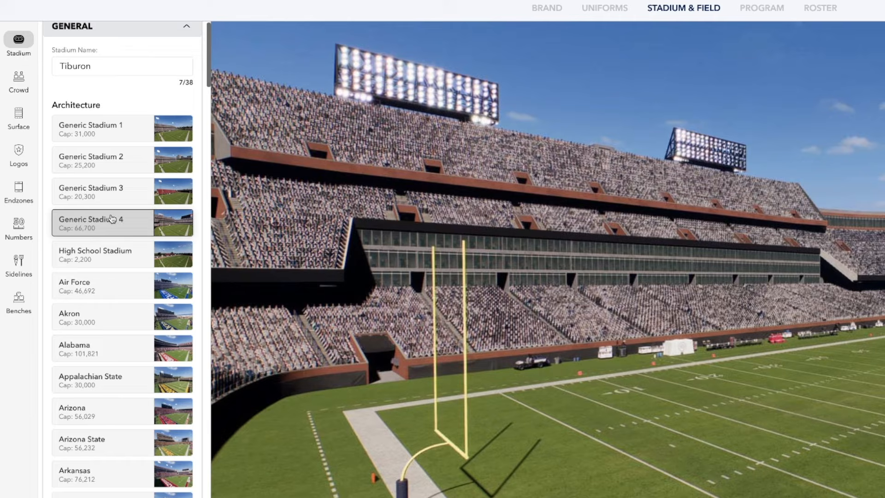
{"action": "left_click", "coordinate": [111, 248]}
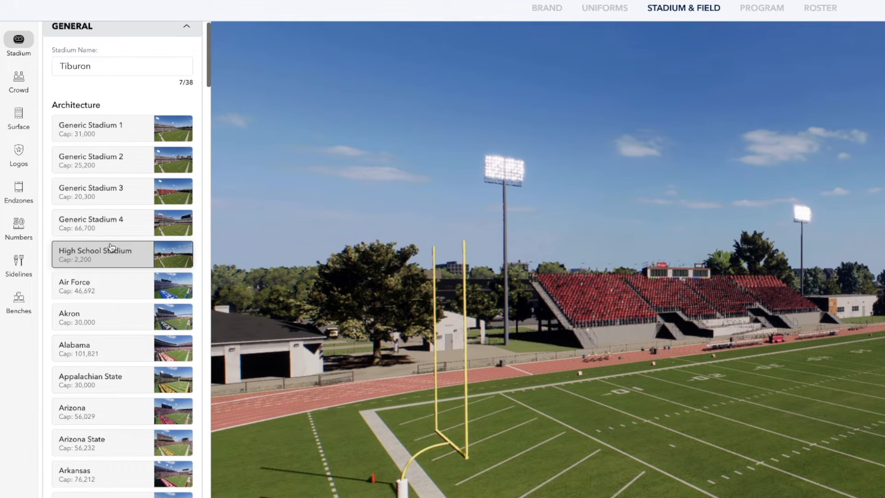
{"action": "left_click", "coordinate": [118, 199]}
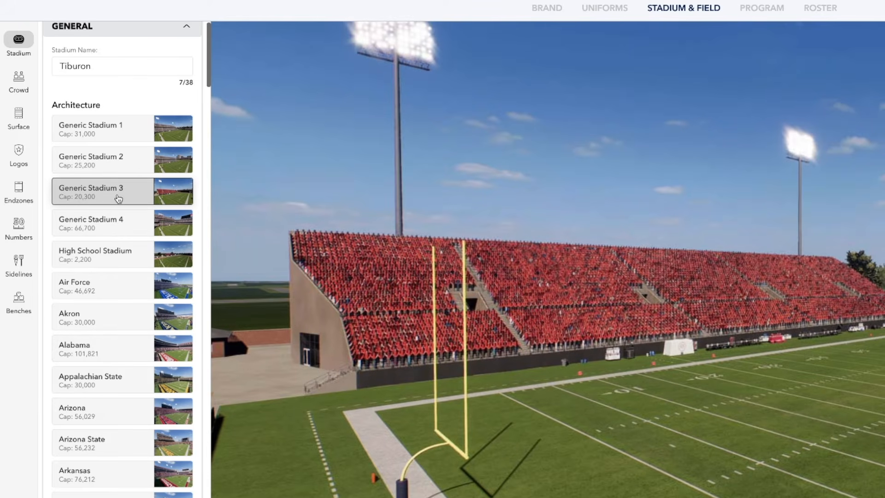
Rename the stadium as The Nerd Bowl
{"action": "scroll", "coordinate": [119, 198], "scroll_direction": "down", "scroll_amount": 3}
{"action": "scroll", "coordinate": [109, 212], "scroll_direction": "up", "scroll_amount": 4}
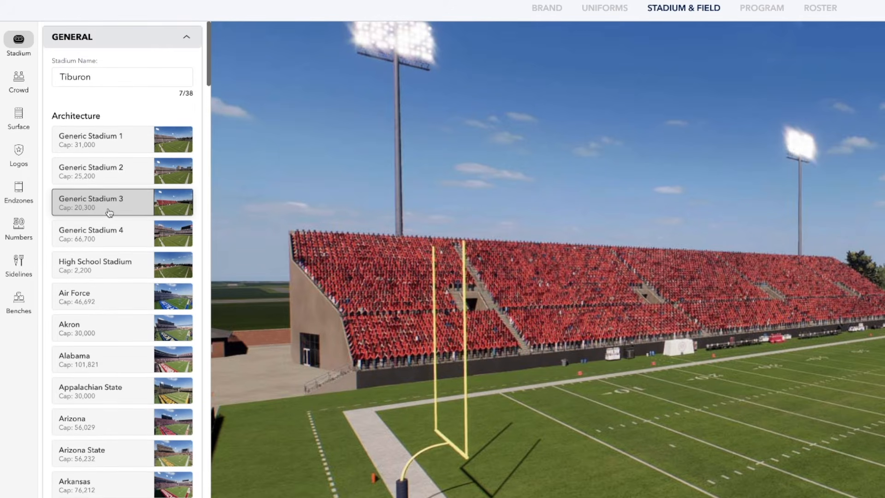
{"action": "double_click", "coordinate": [104, 73]}
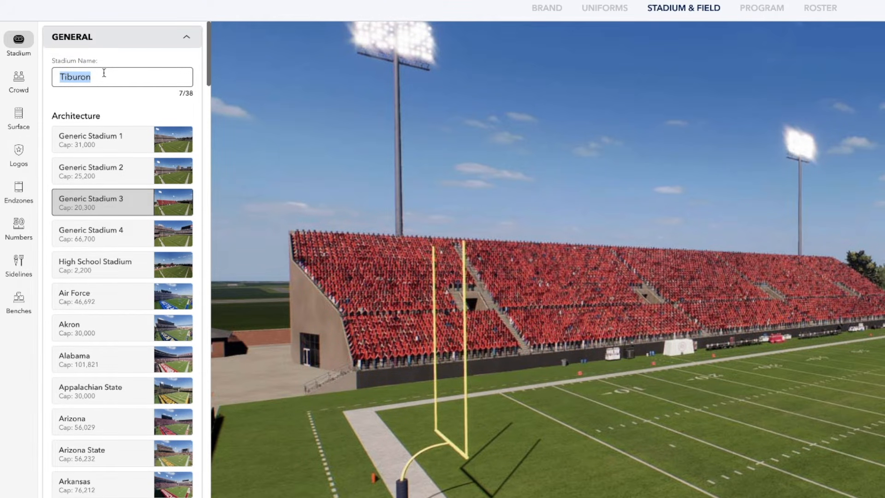
{"action": "type", "text": "The Nerd"}
{"action": "type", "text": "Bowl"}
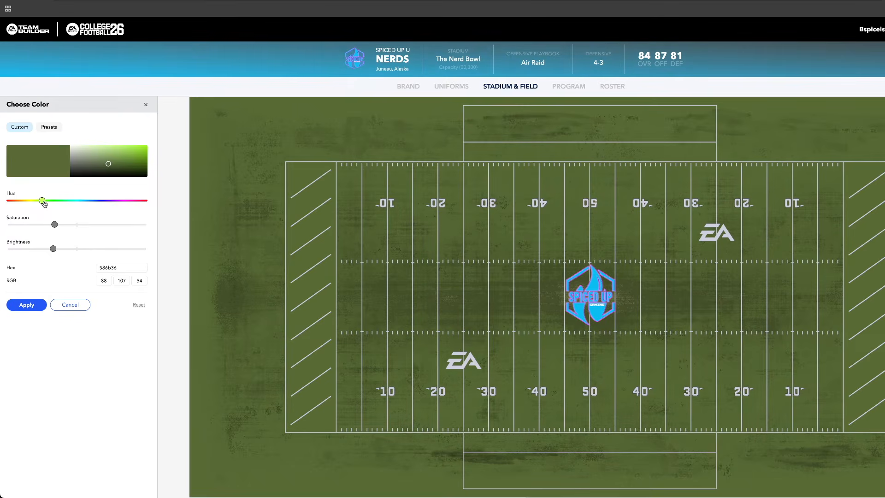
Try custom purple and bright cyan (1de2e0) colors on the grass field surface, then choose the olive green surface color
{"action": "left_click_drag", "start_coordinate": [44, 203], "coordinate": [123, 209]}
{"action": "left_click_drag", "start_coordinate": [56, 225], "coordinate": [122, 225]}
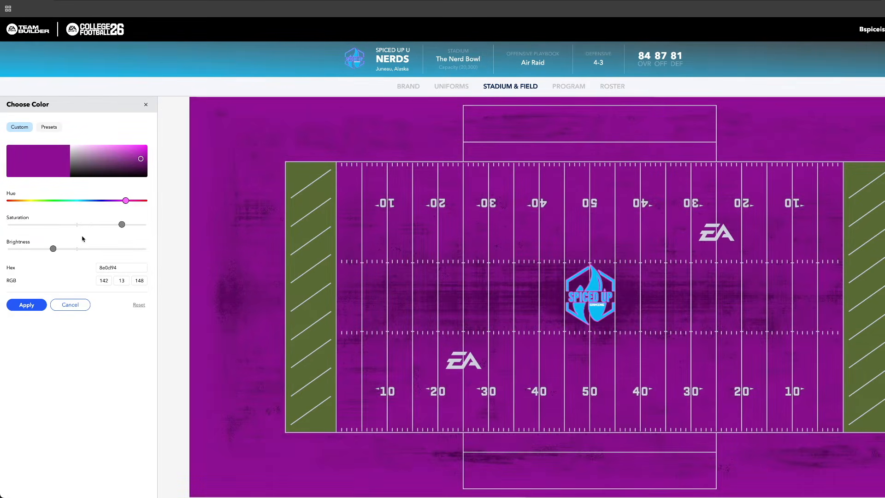
{"action": "mouse_move", "coordinate": [54, 251]}
{"action": "left_mouse_down"}
{"action": "mouse_move", "coordinate": [85, 253]}
{"action": "mouse_move", "coordinate": [62, 254]}
{"action": "left_mouse_up"}
{"action": "left_click_drag", "start_coordinate": [125, 201], "coordinate": [81, 201]}
{"action": "mouse_move", "coordinate": [121, 225]}
{"action": "left_mouse_down"}
{"action": "mouse_move", "coordinate": [34, 225]}
{"action": "mouse_move", "coordinate": [110, 226]}
{"action": "mouse_move", "coordinate": [112, 235]}
{"action": "left_mouse_up"}
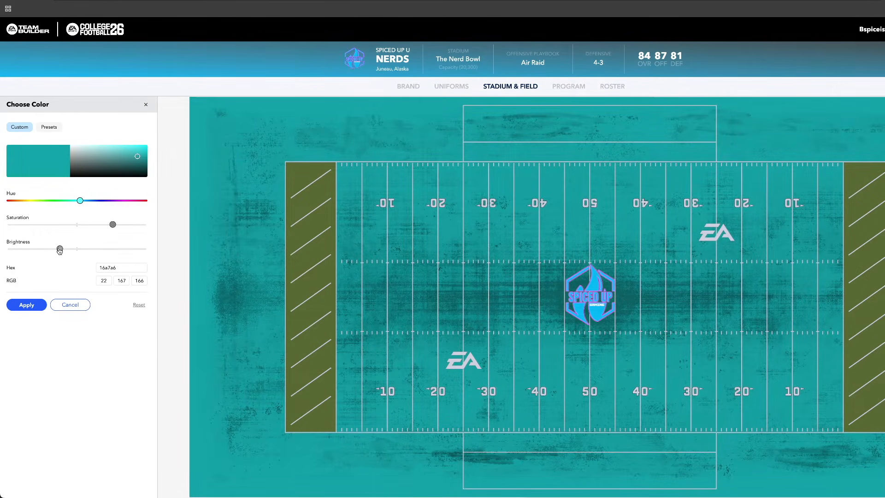
{"action": "left_click_drag", "start_coordinate": [59, 248], "coordinate": [77, 252]}
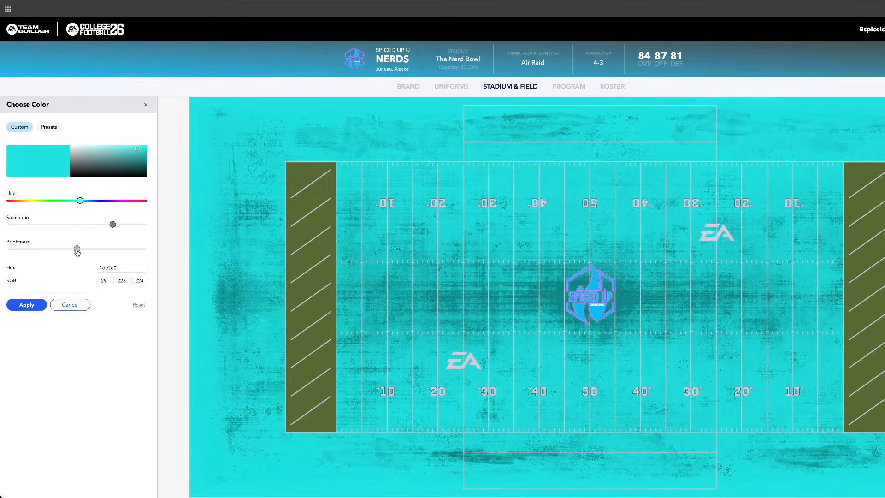
{"action": "left_click", "coordinate": [147, 105]}
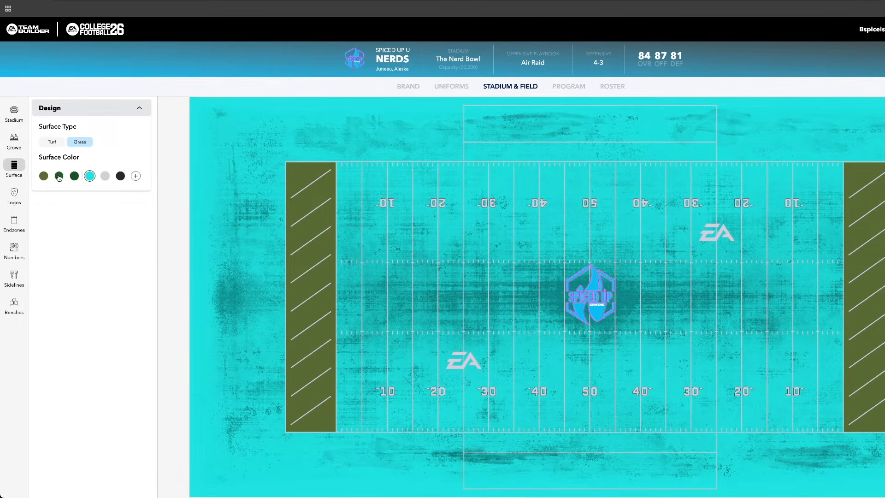
{"action": "left_click", "coordinate": [45, 178]}
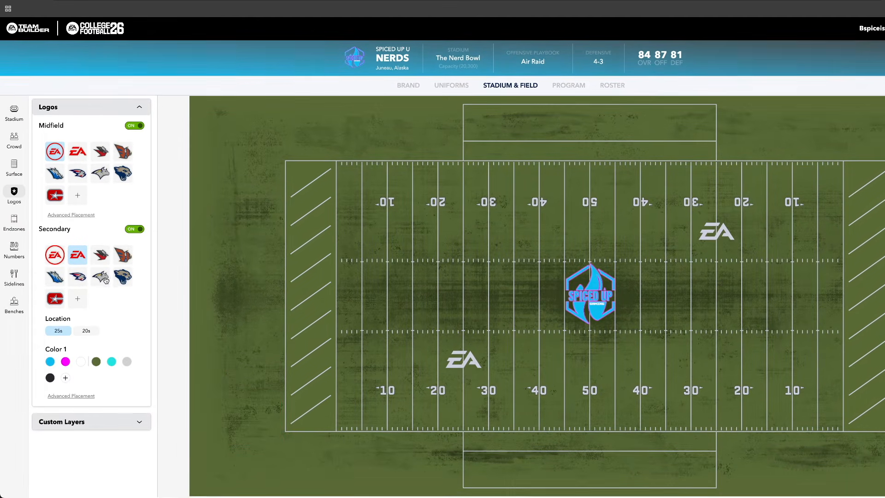
Apply the uploaded running nerd mascot with the football as the field's secondary logo
{"action": "left_click", "coordinate": [78, 302]}
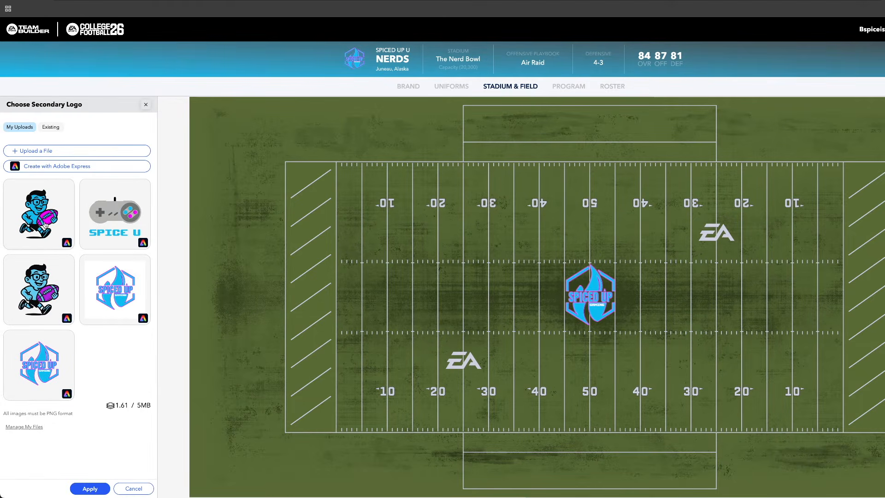
{"action": "left_click", "coordinate": [46, 224]}
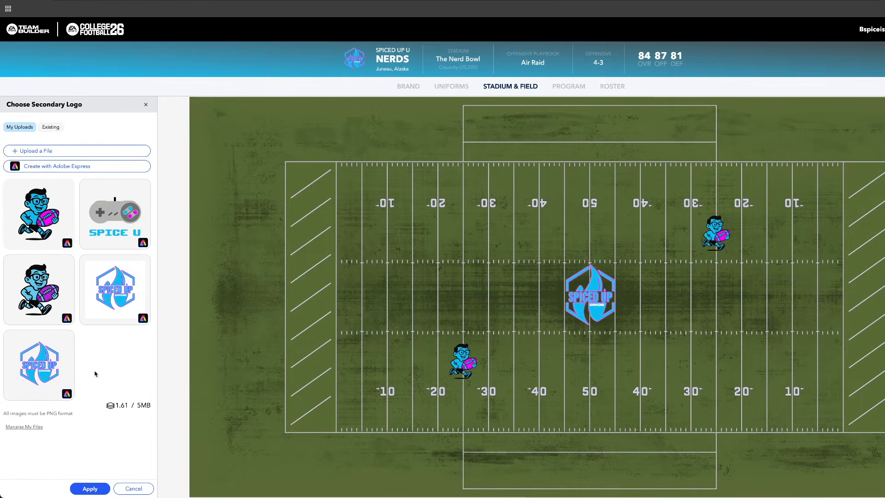
{"action": "left_click", "coordinate": [83, 490]}
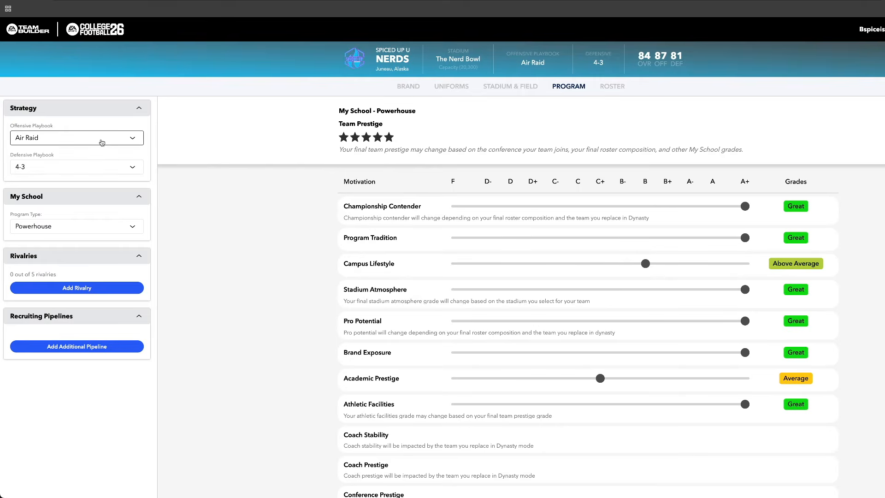
Set the team's offensive playbook to Oregon State
{"action": "left_click", "coordinate": [101, 139]}
{"action": "scroll", "coordinate": [102, 142], "scroll_direction": "up", "scroll_amount": 20}
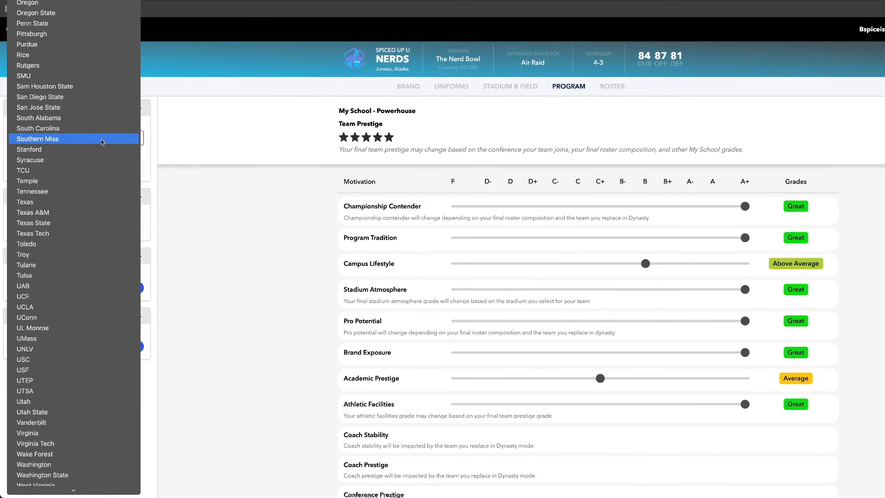
{"action": "scroll", "coordinate": [102, 142], "scroll_direction": "up", "scroll_amount": 10}
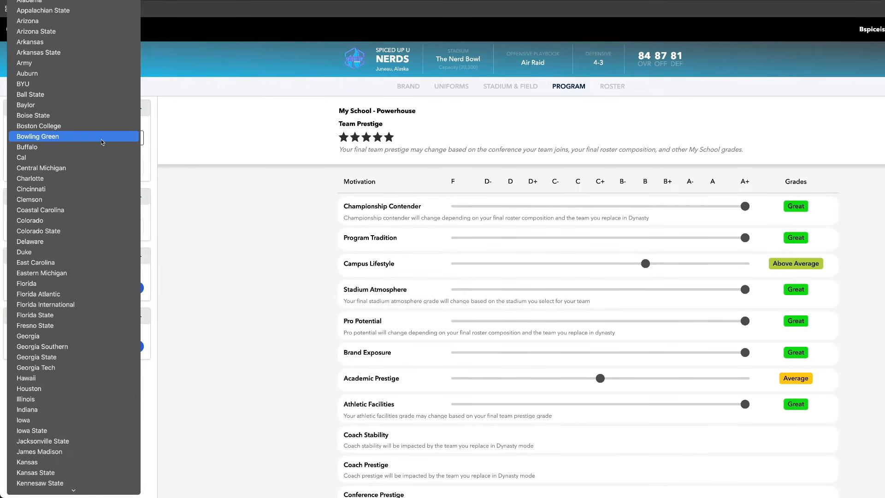
{"action": "scroll", "coordinate": [102, 142], "scroll_direction": "down", "scroll_amount": 20}
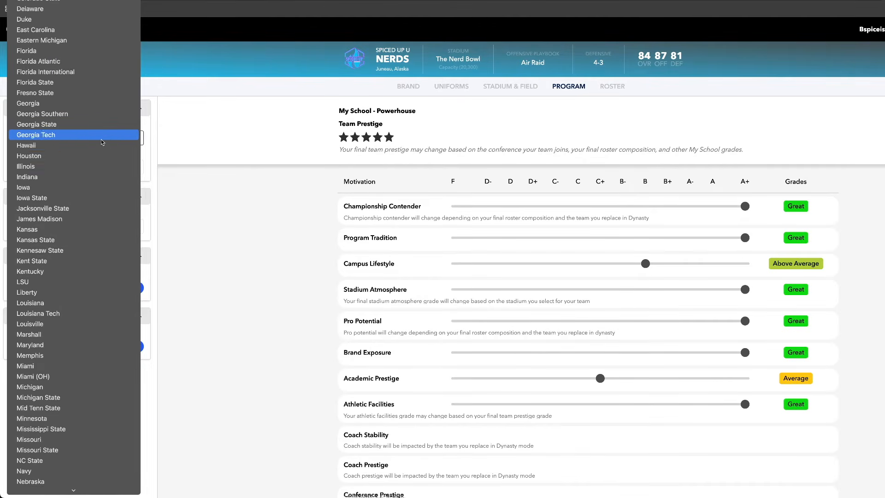
{"action": "scroll", "coordinate": [103, 142], "scroll_direction": "down", "scroll_amount": 15}
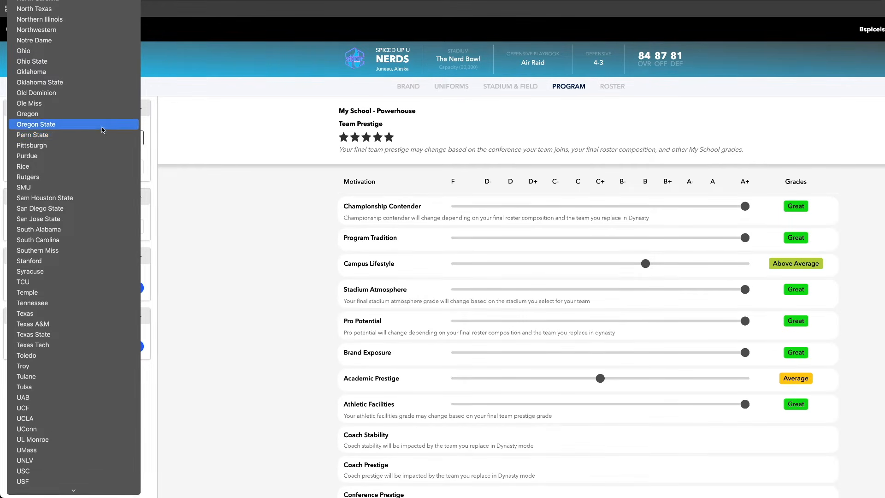
{"action": "left_click", "coordinate": [103, 128]}
Try the Cupcake, Smart School, Party School, Sleeping Giant and Pro Factory program types to compare their motivation grades
{"action": "left_click", "coordinate": [84, 228]}
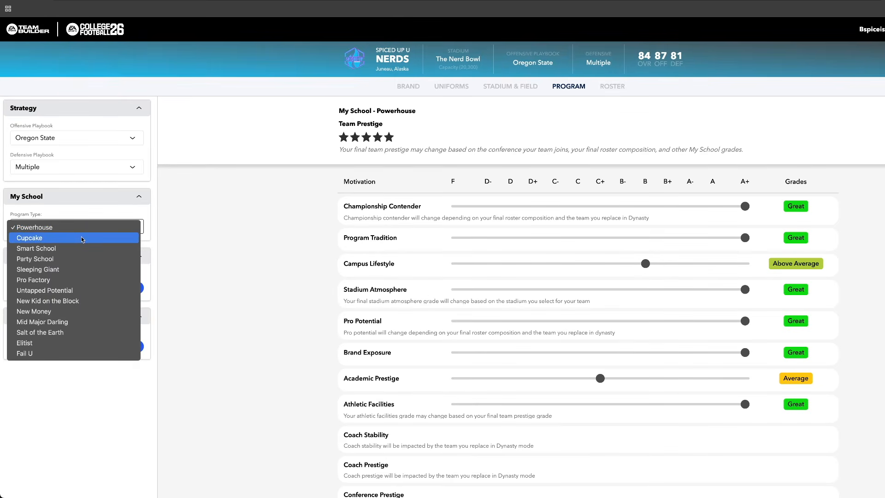
{"action": "left_click", "coordinate": [82, 239]}
{"action": "left_click", "coordinate": [83, 230]}
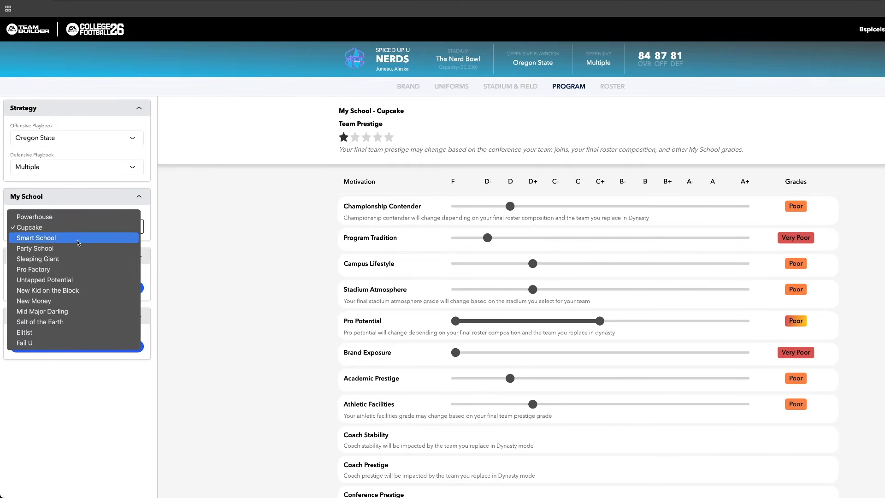
{"action": "left_click", "coordinate": [80, 243]}
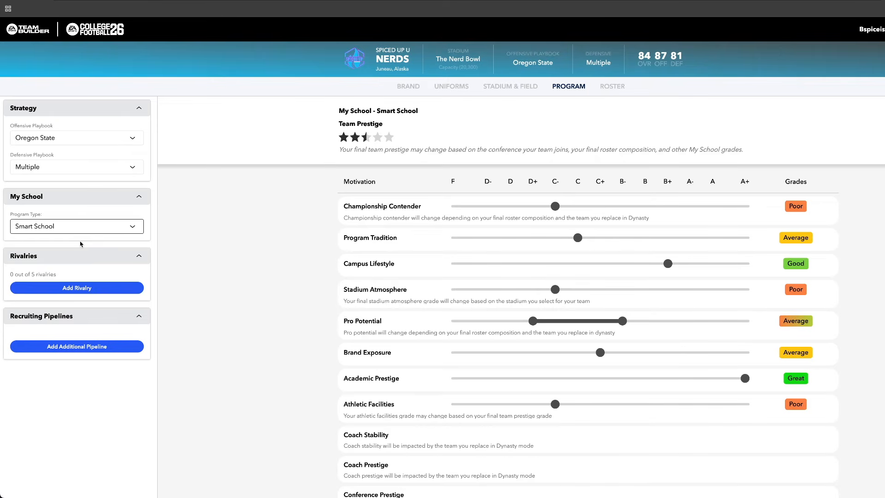
{"action": "left_click", "coordinate": [83, 229]}
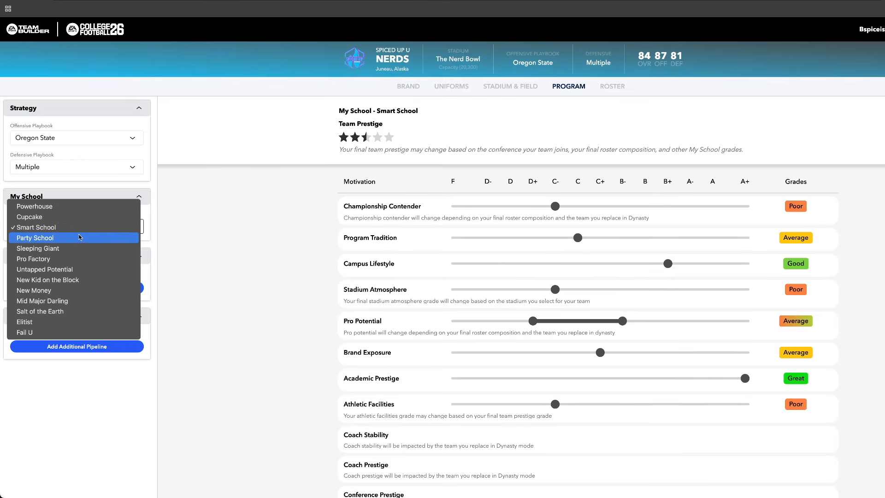
{"action": "left_click", "coordinate": [78, 238]}
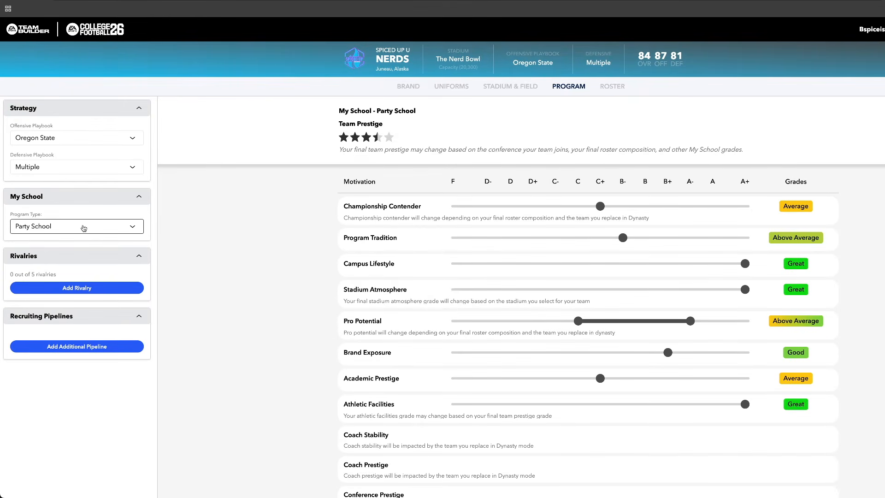
{"action": "left_click", "coordinate": [84, 229]}
{"action": "left_click", "coordinate": [76, 237]}
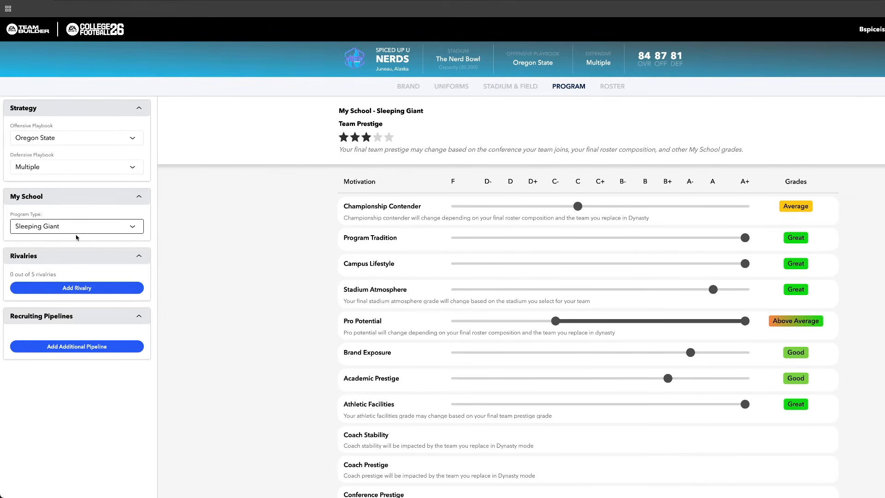
{"action": "left_click", "coordinate": [78, 229]}
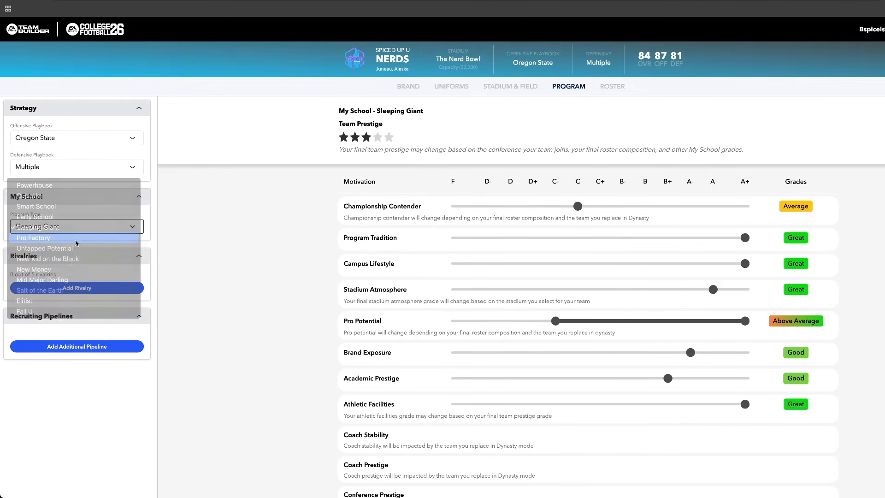
{"action": "left_click", "coordinate": [77, 237]}
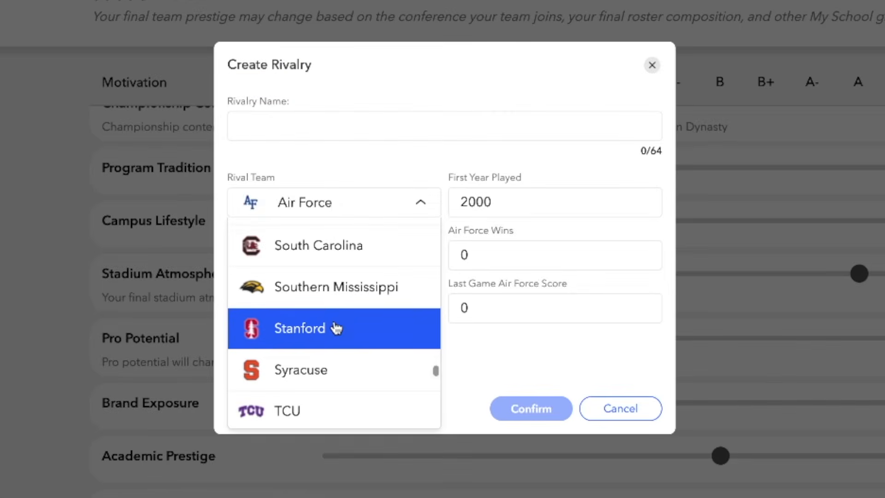
Set up a rivalry with Stanford named Battle of the Nerds, with 1912 as the first year played
{"action": "left_click", "coordinate": [332, 328]}
{"action": "left_click", "coordinate": [313, 126]}
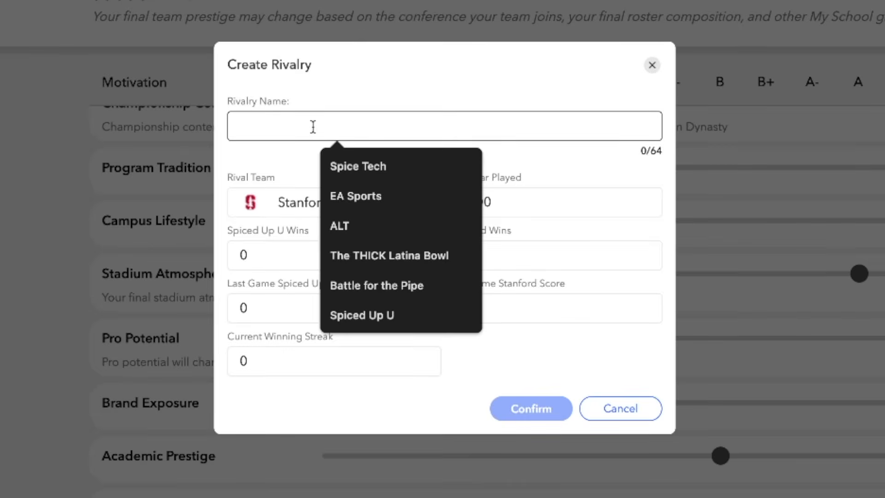
{"action": "type", "text": "Battle of the Nerds"}
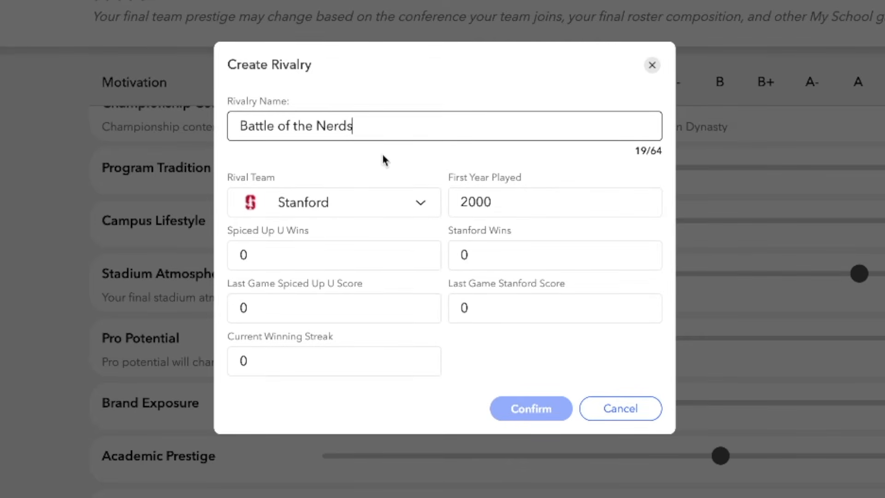
{"action": "left_click", "coordinate": [498, 195]}
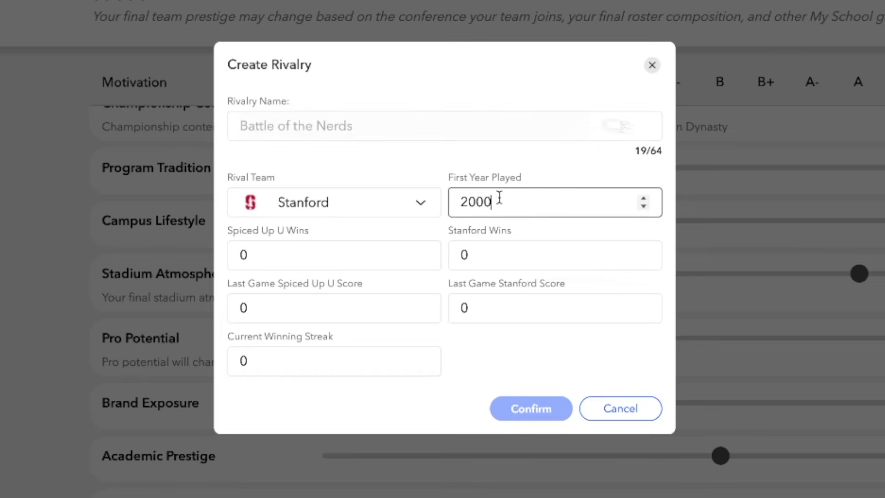
{"action": "left_click_drag", "start_coordinate": [497, 195], "coordinate": [441, 193]}
{"action": "type", "text": "1912"}
Give the Stanford rivalry 18 Spiced Up U wins, 22 Stanford wins and a last-game score of 7 to 10 for Stanford
{"action": "left_click", "coordinate": [277, 251]}
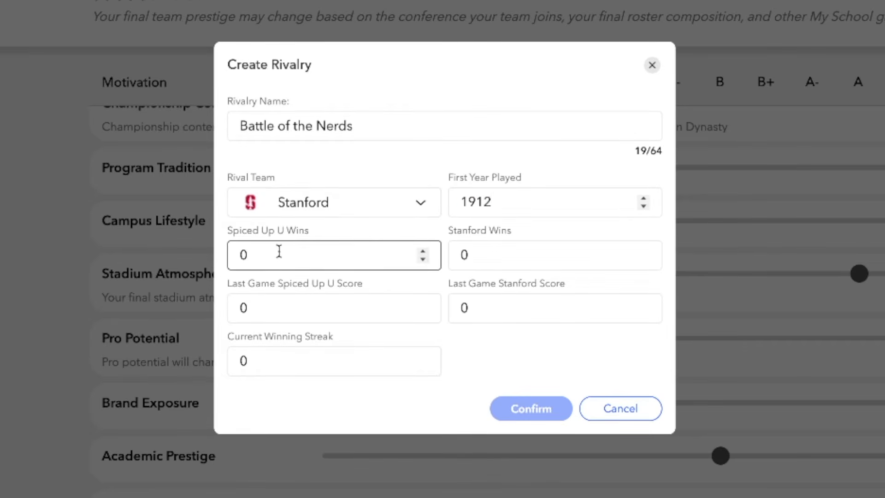
{"action": "left_click_drag", "start_coordinate": [277, 251], "coordinate": [217, 260]}
{"action": "type", "text": "18"}
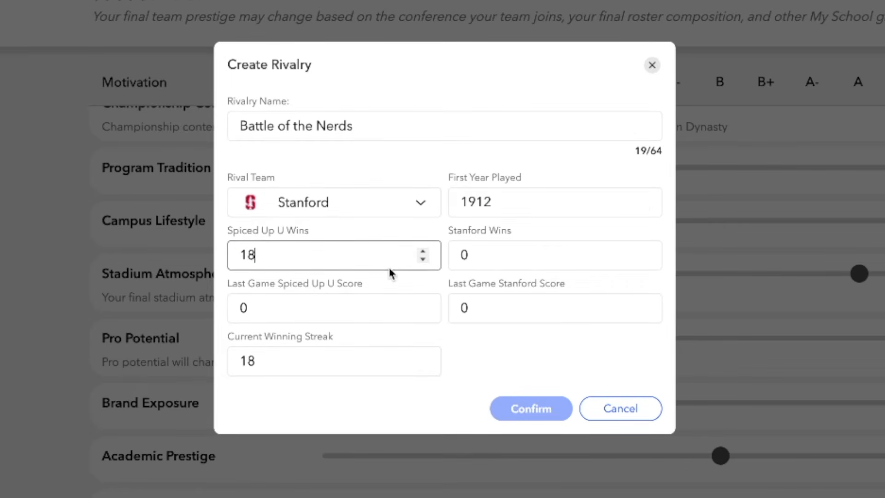
{"action": "left_click", "coordinate": [476, 259]}
{"action": "left_click_drag", "start_coordinate": [476, 258], "coordinate": [439, 259]}
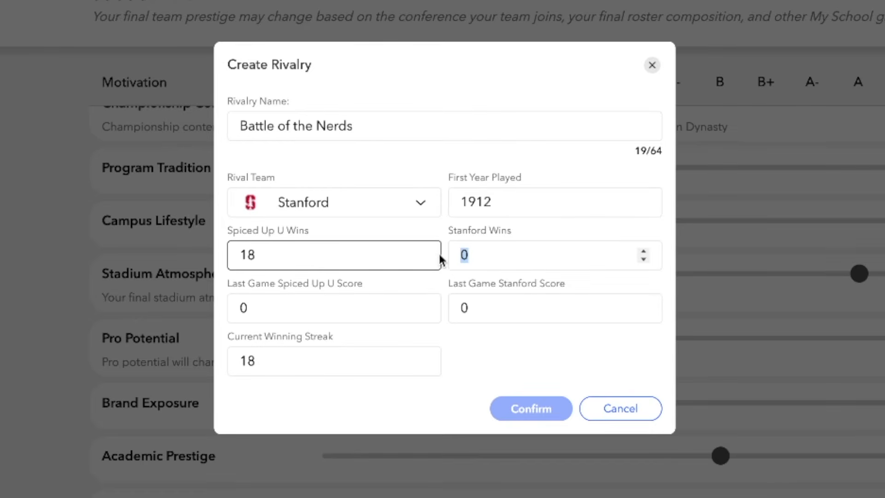
{"action": "type", "text": "22"}
{"action": "left_click_drag", "start_coordinate": [383, 305], "coordinate": [193, 304]}
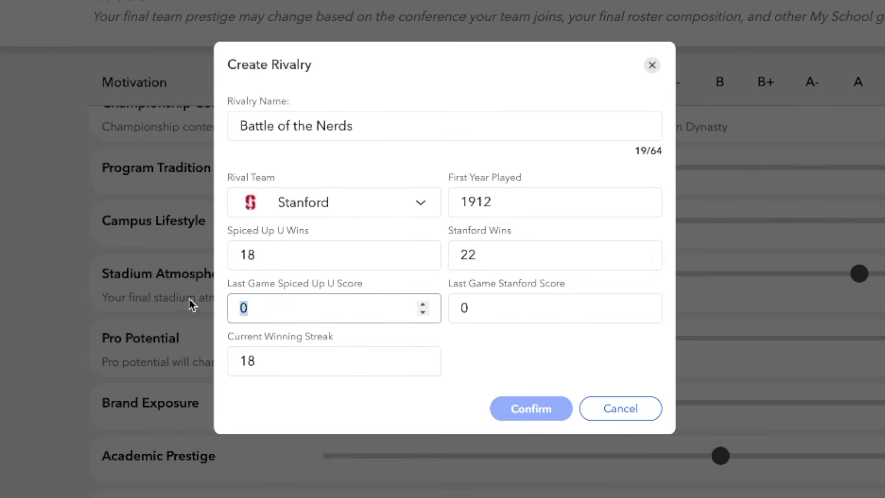
{"action": "type", "text": "7"}
{"action": "left_click_drag", "start_coordinate": [478, 309], "coordinate": [417, 305]}
{"action": "type", "text": "10"}
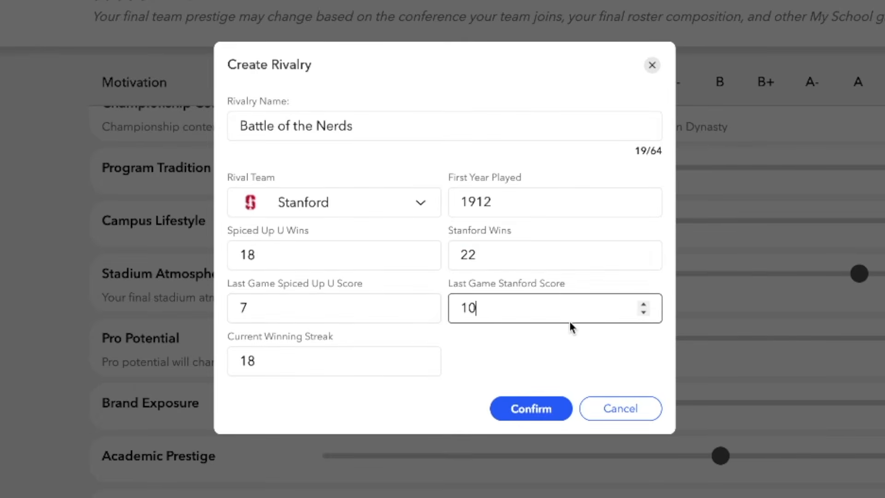
{"action": "left_click_drag", "start_coordinate": [368, 364], "coordinate": [198, 365]}
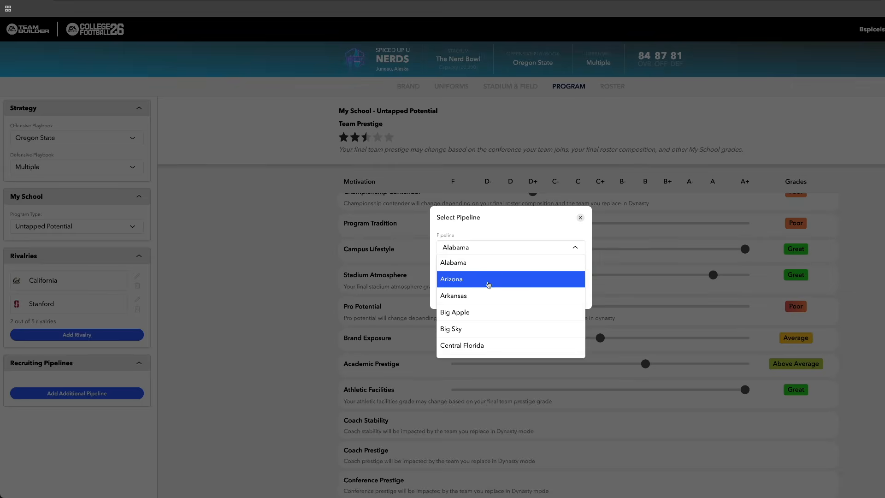
Add Northern California as a Tier 5 recruiting pipeline
{"action": "scroll", "coordinate": [484, 293], "scroll_direction": "down", "scroll_amount": 10}
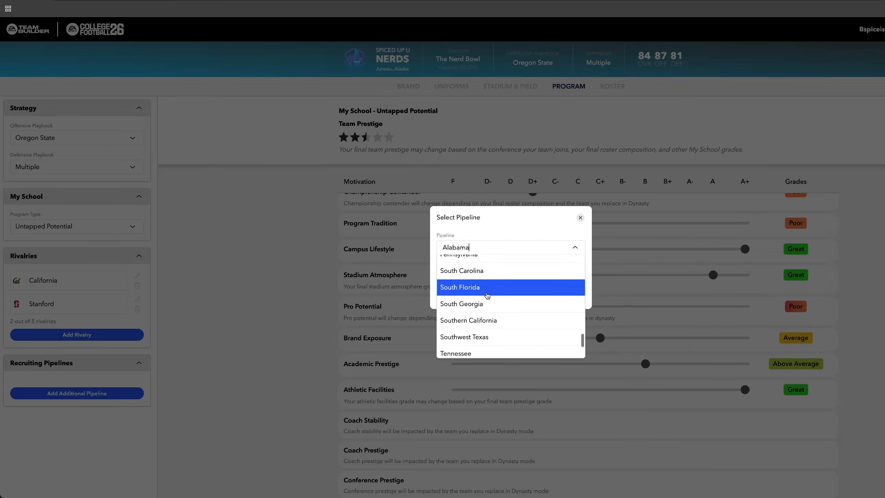
{"action": "scroll", "coordinate": [488, 305], "scroll_direction": "up", "scroll_amount": 3}
{"action": "scroll", "coordinate": [489, 305], "scroll_direction": "down", "scroll_amount": 1}
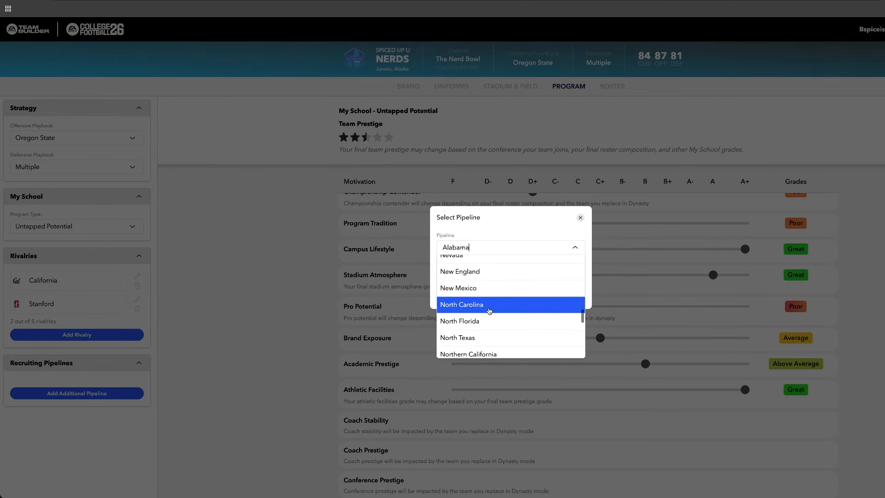
{"action": "scroll", "coordinate": [490, 310], "scroll_direction": "down", "scroll_amount": 1}
{"action": "left_click", "coordinate": [494, 337]}
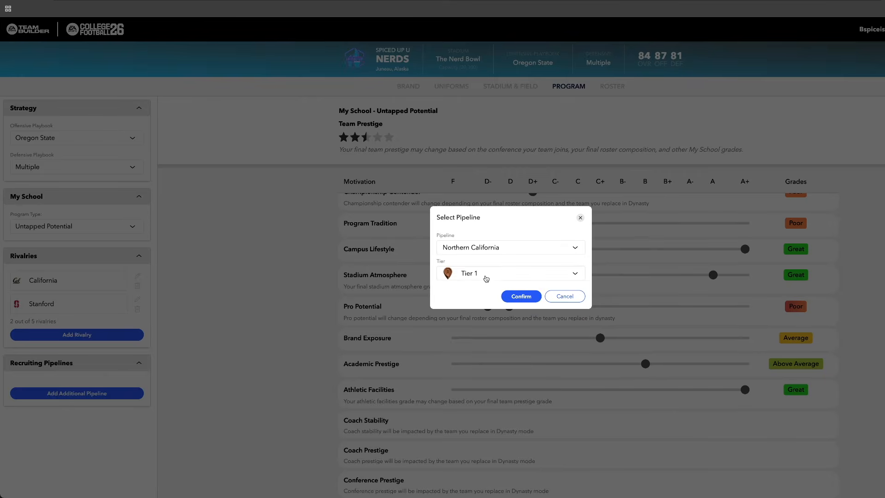
{"action": "left_click", "coordinate": [485, 274]}
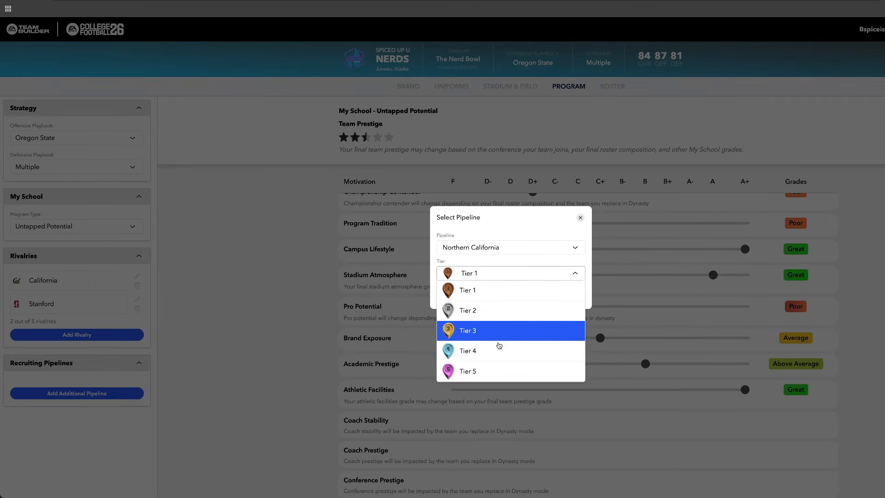
{"action": "left_click", "coordinate": [498, 370]}
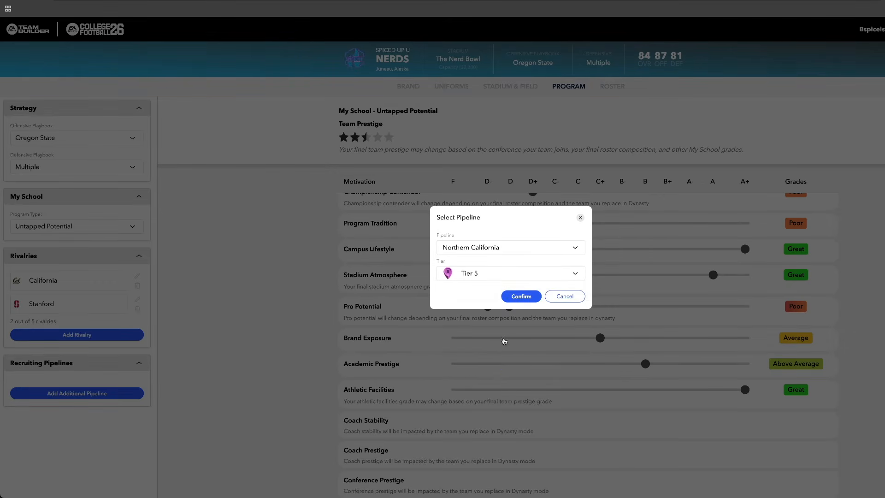
{"action": "left_click", "coordinate": [515, 298]}
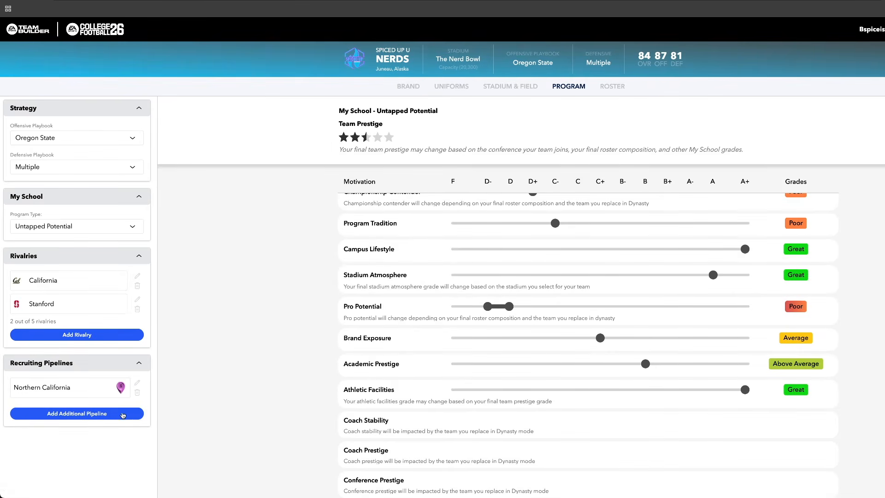
Add Big Sky as another Tier 5 recruiting pipeline
{"action": "left_click", "coordinate": [123, 414]}
{"action": "left_click", "coordinate": [475, 248]}
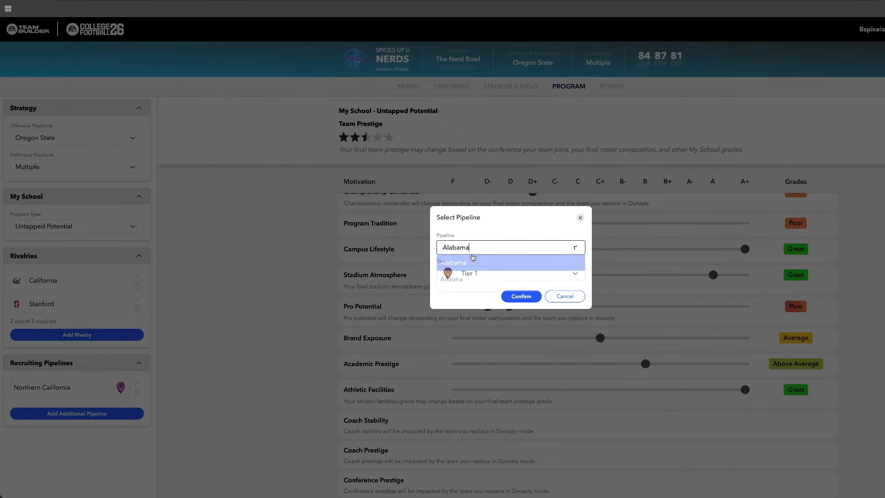
{"action": "scroll", "coordinate": [466, 292], "scroll_direction": "down", "scroll_amount": 2}
{"action": "left_click", "coordinate": [466, 292]}
{"action": "left_click", "coordinate": [521, 296]}
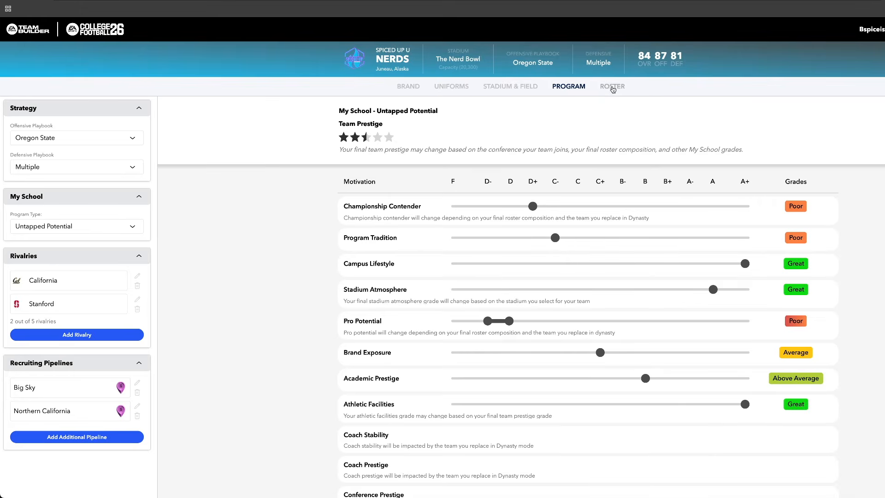
Open the team's roster and look through the available roster presets
{"action": "left_click", "coordinate": [613, 87]}
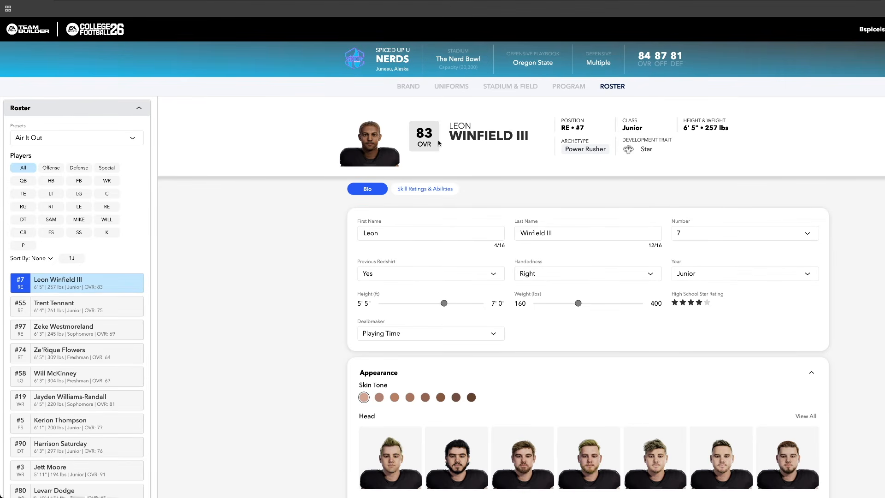
{"action": "left_click", "coordinate": [116, 142]}
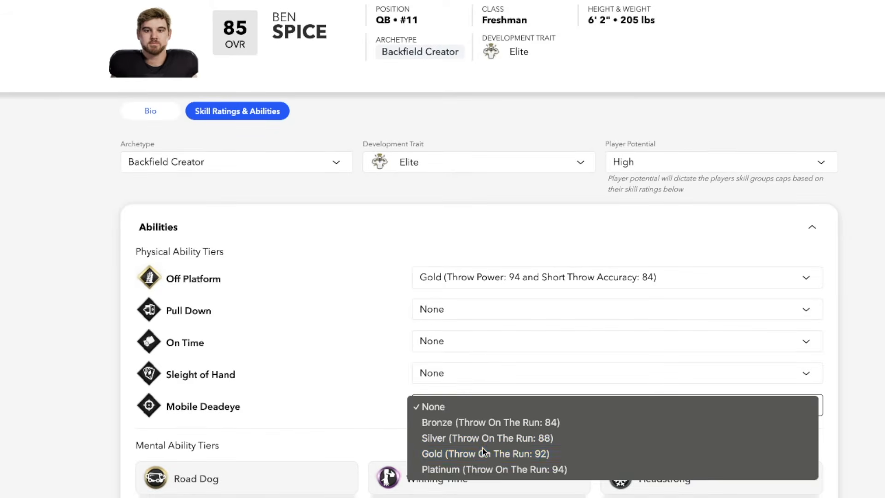
Give the quarterback the Gold Mobile Deadeye ability, accepting the required Throw On The Run increase to 92
{"action": "left_click", "coordinate": [480, 452]}
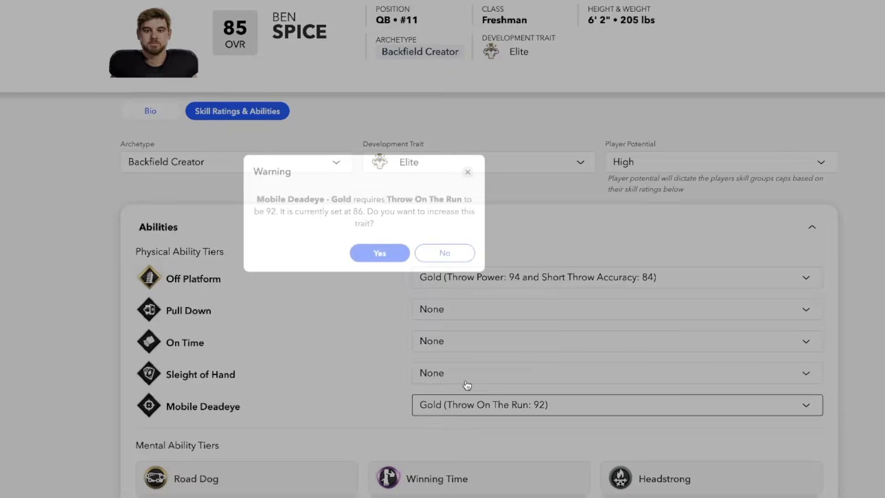
{"action": "left_click", "coordinate": [376, 251]}
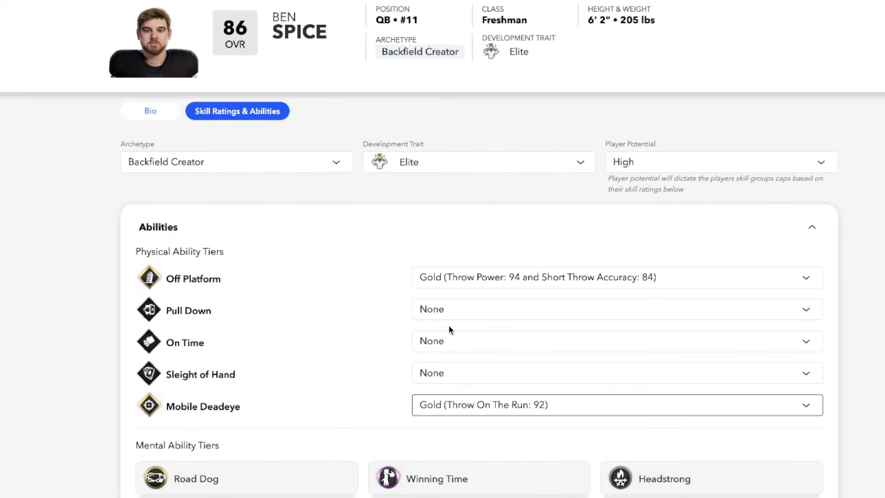
{"action": "left_click", "coordinate": [451, 342]}
{"action": "left_click", "coordinate": [458, 368]}
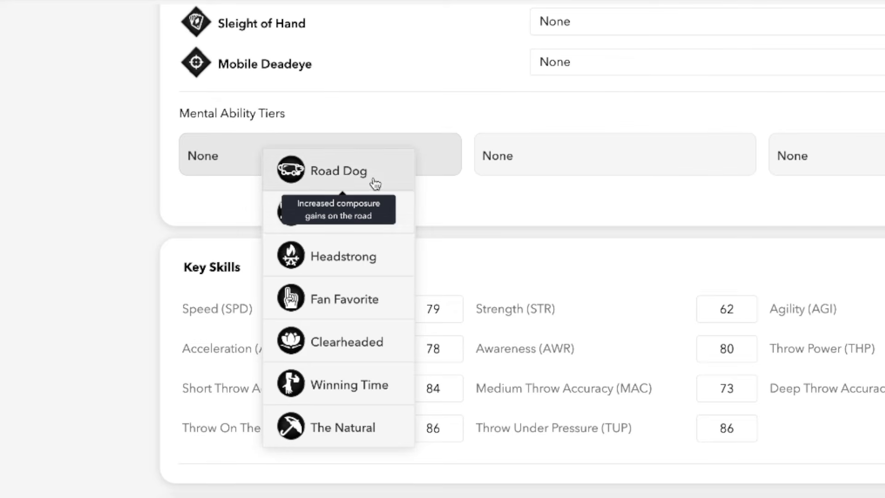
Assign Road Dog as the quarterback's first mental ability
{"action": "left_click", "coordinate": [374, 183]}
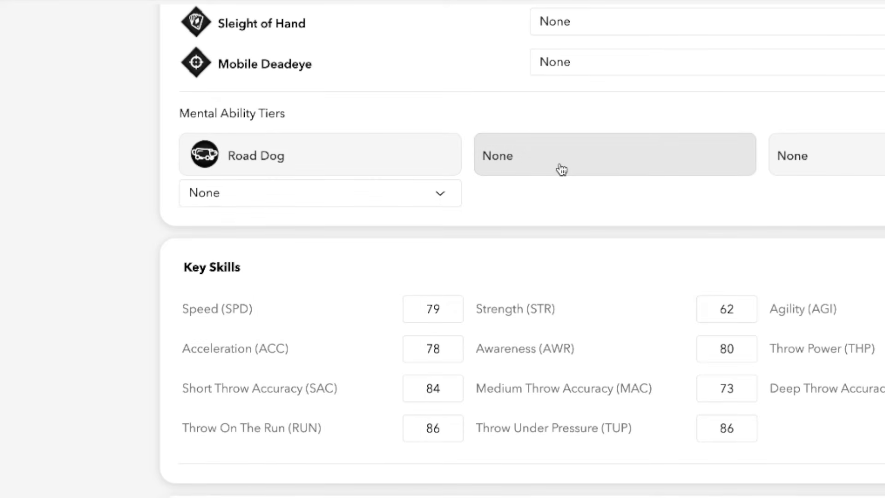
{"action": "left_click", "coordinate": [375, 197]}
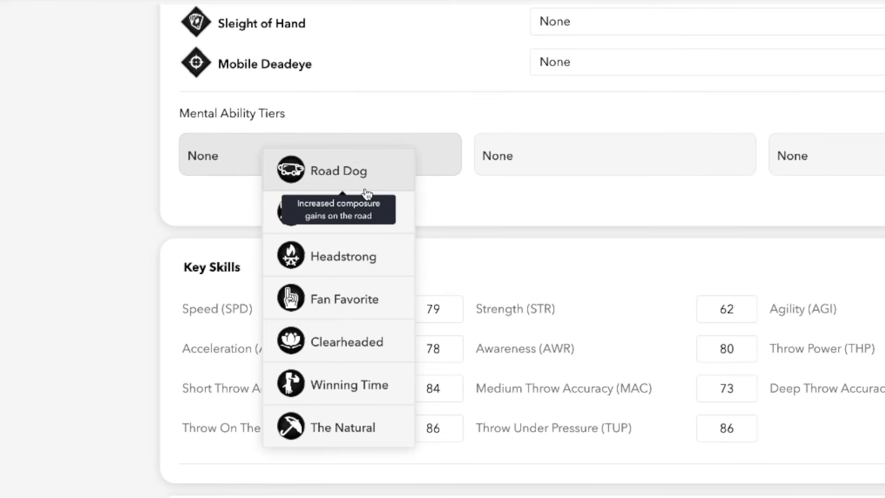
{"action": "left_click", "coordinate": [376, 184]}
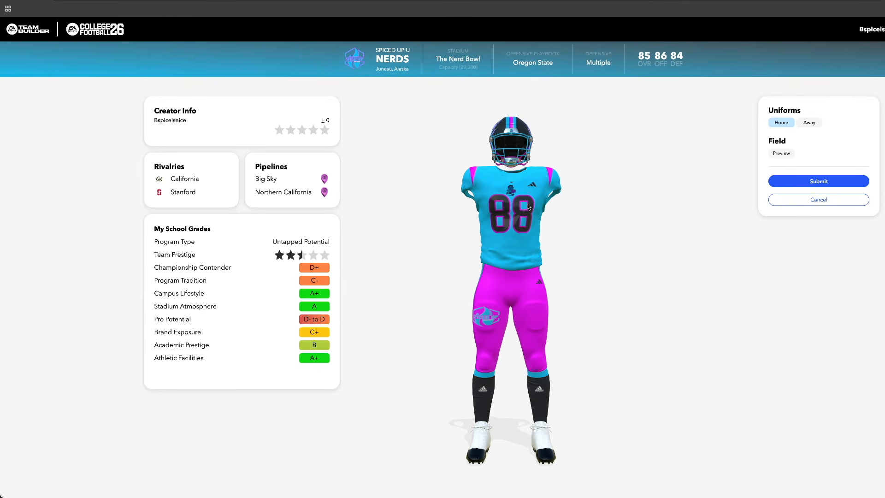
Inspect the home and away uniforms from several angles on the team summary and preview the field design
{"action": "left_click_drag", "start_coordinate": [523, 215], "coordinate": [428, 218]}
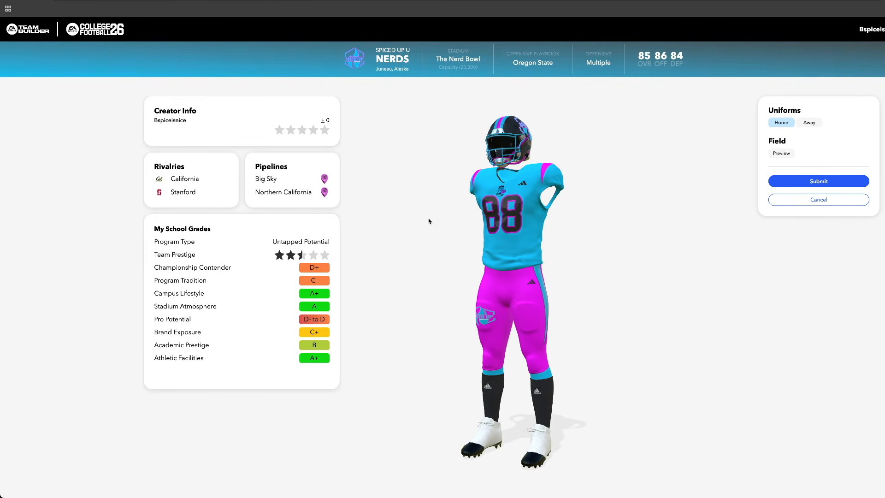
{"action": "left_click_drag", "start_coordinate": [530, 210], "coordinate": [616, 225]}
{"action": "left_click_drag", "start_coordinate": [484, 222], "coordinate": [561, 230]}
{"action": "left_click", "coordinate": [820, 123]}
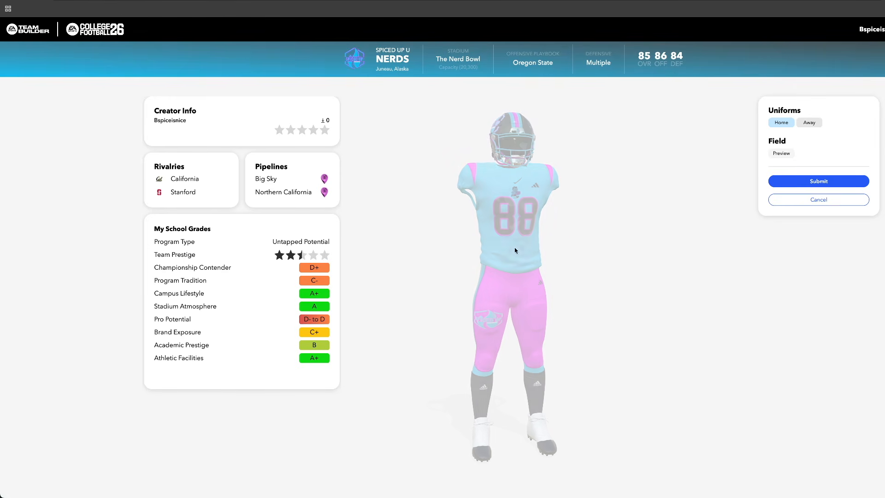
{"action": "left_click_drag", "start_coordinate": [522, 240], "coordinate": [634, 256]}
{"action": "left_click_drag", "start_coordinate": [459, 163], "coordinate": [351, 192]}
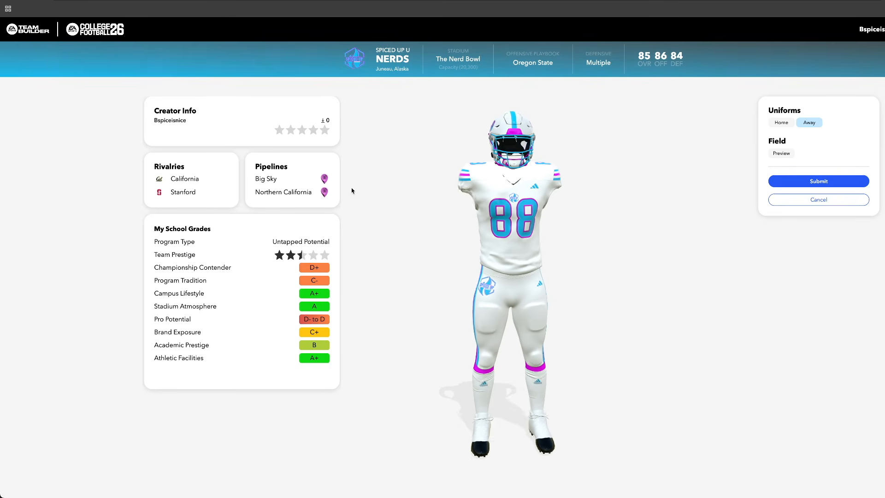
{"action": "left_click", "coordinate": [778, 154]}
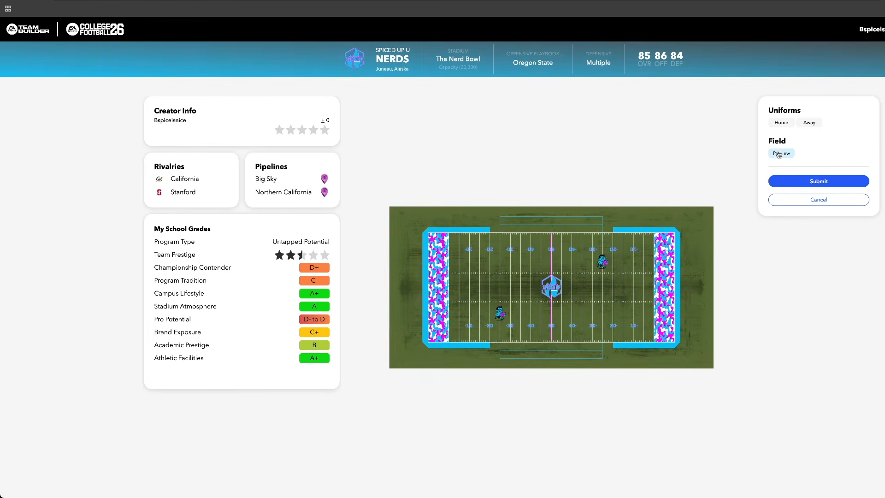
{"action": "left_click", "coordinate": [788, 122]}
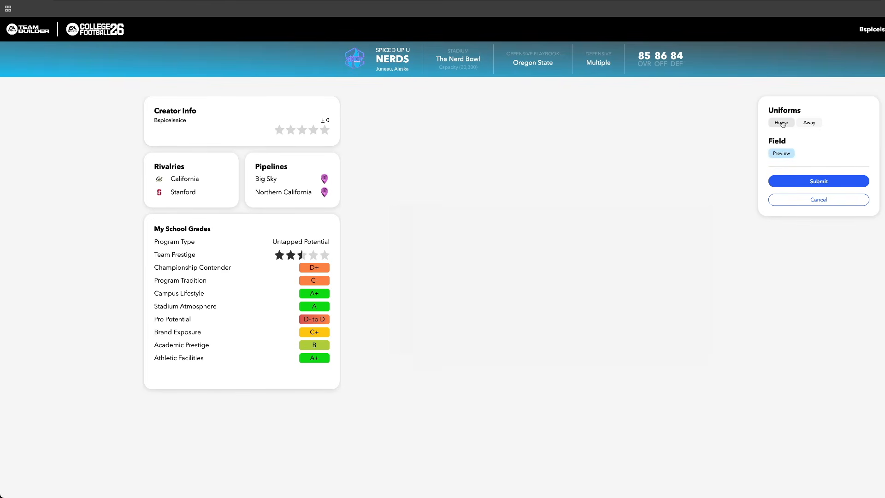
Submit the finished Spiced Up U team and go to the list of created teams
{"action": "left_click", "coordinate": [807, 180]}
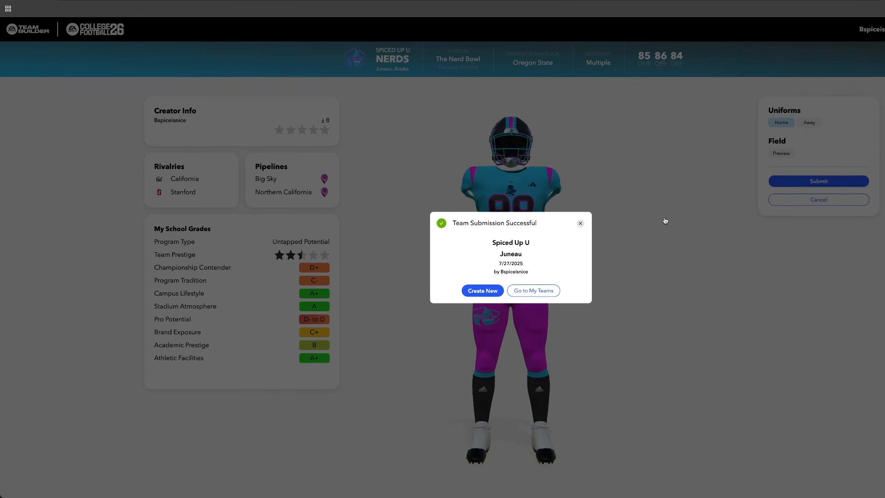
{"action": "left_click", "coordinate": [534, 291]}
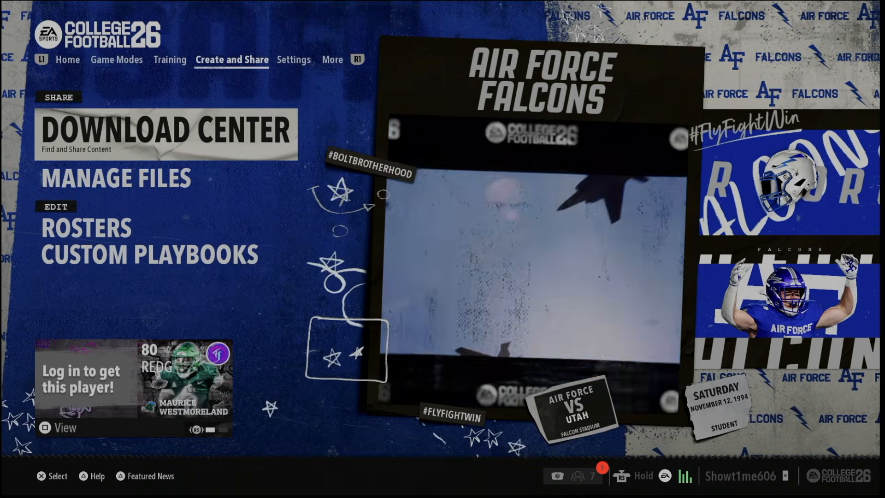
Switch to College Football 26 on the console and search the Download Center's schools by the team creator's username
{"action": "key", "text": "Return"}
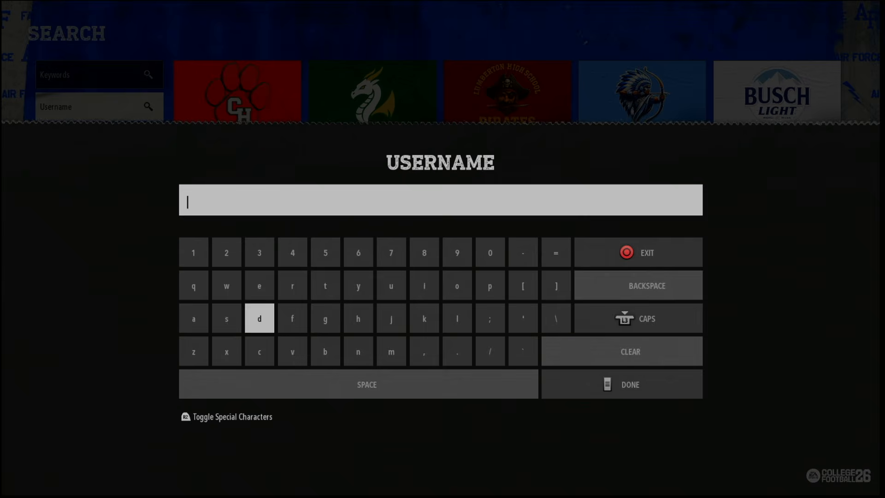
{"action": "type", "text": "bs"}
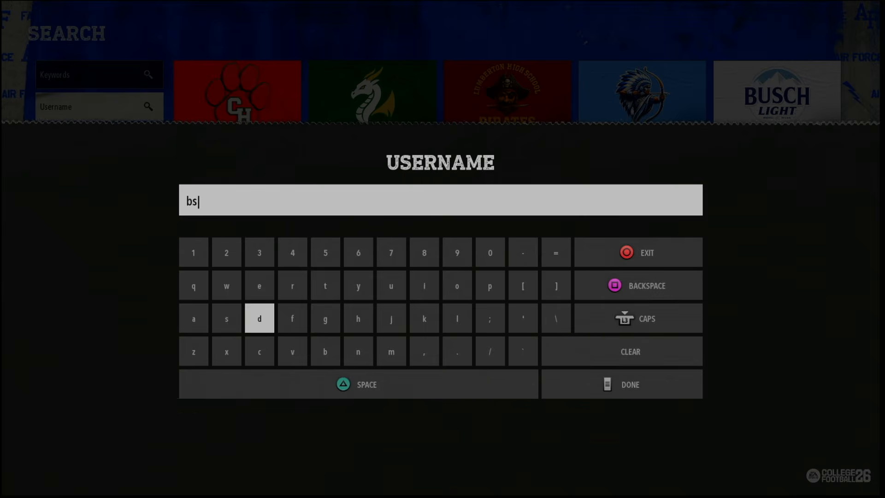
{"action": "type", "text": "pice"}
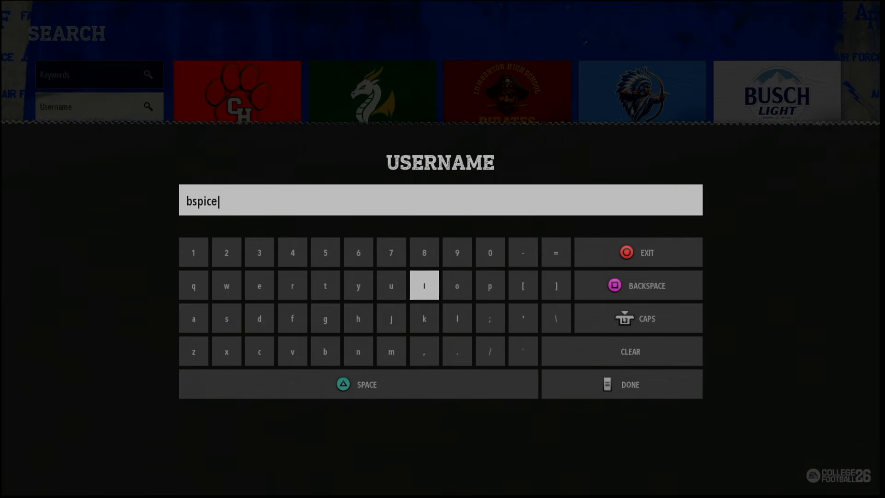
{"action": "type", "text": "isnice"}
{"action": "key", "text": "Return"}
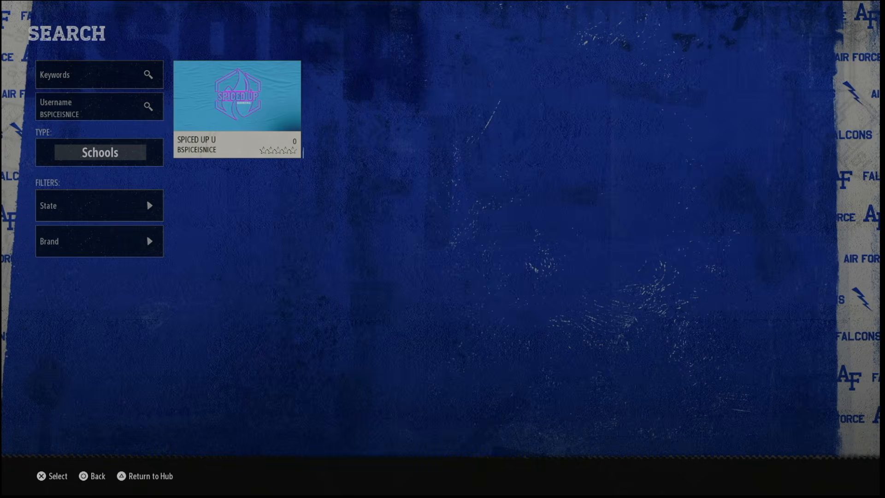
Open the Spiced Up U school from the search results and download it
{"action": "key", "text": "Return"}
{"action": "key", "text": "Return"}
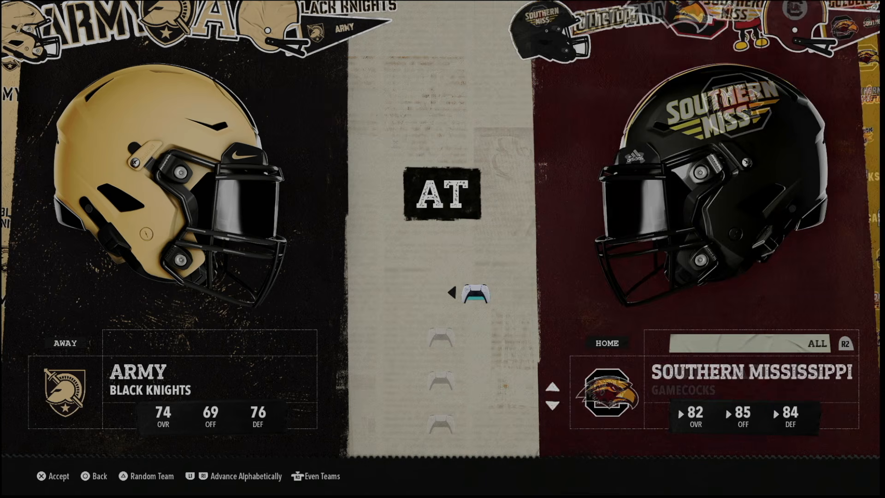
{"action": "key", "text": "Up"}
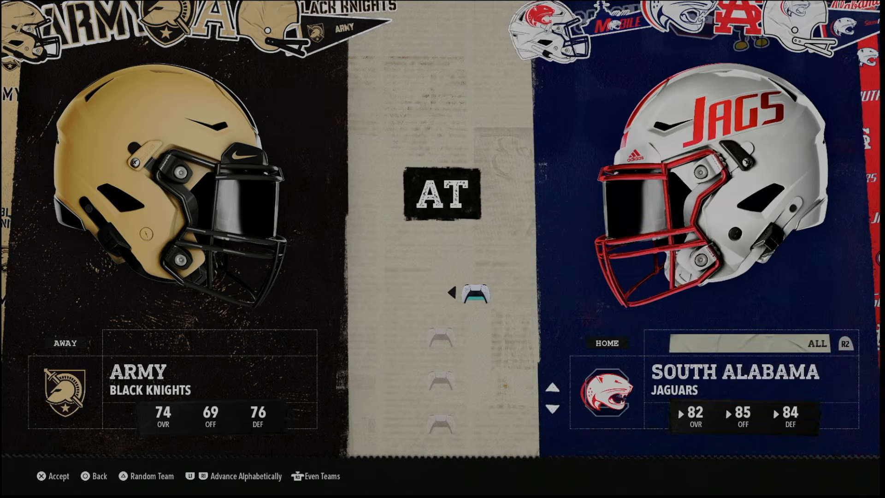
Choose Spiced Up U as the home team against Army in the exhibition matchup
{"action": "key", "text": "Down"}
{"action": "key", "text": "Down"}
{"action": "key", "text": "Down"}
{"action": "key", "text": "Left"}
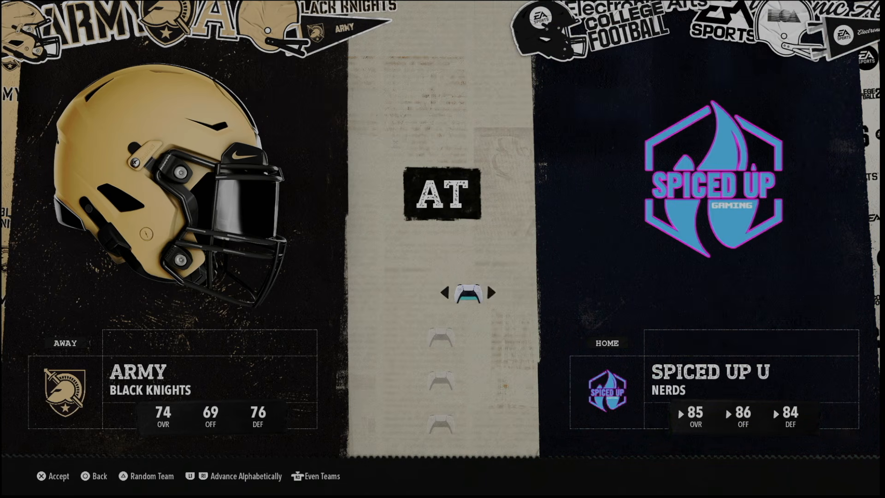
{"action": "key", "text": "Left"}
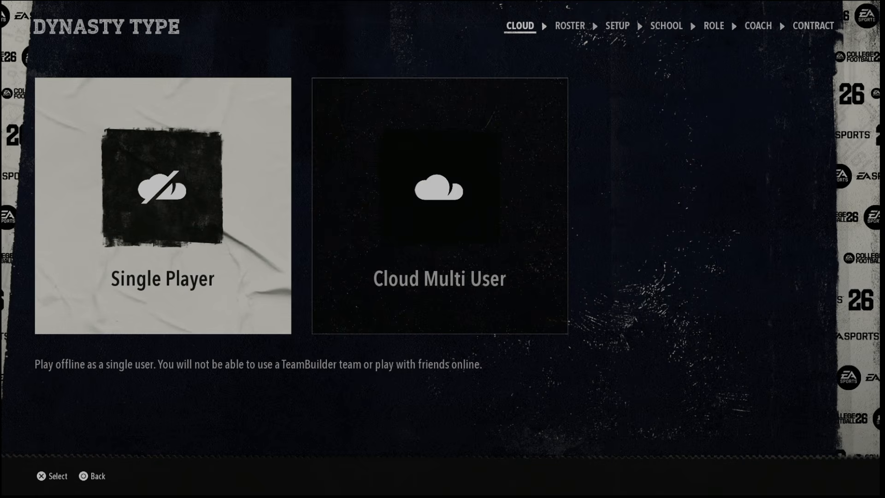
Start a Cloud Multi User Dynasty with the default roster and open the Team Builder import
{"action": "key", "text": "Right"}
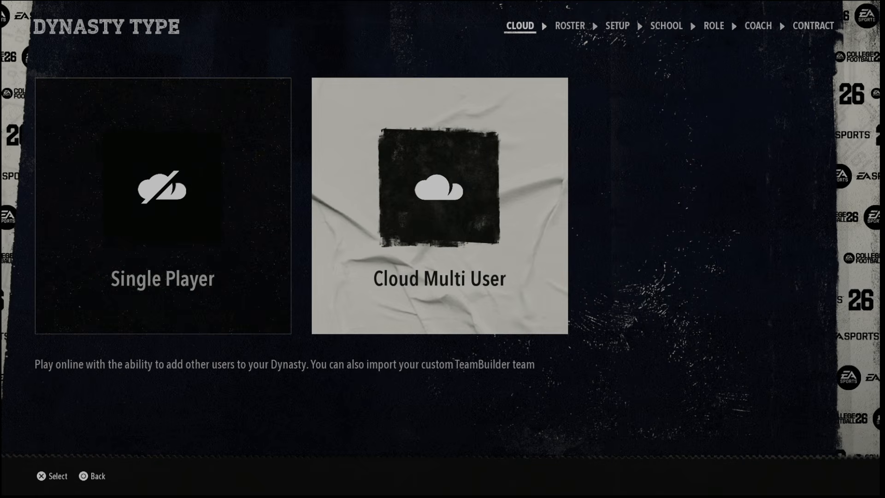
{"action": "key", "text": "Return"}
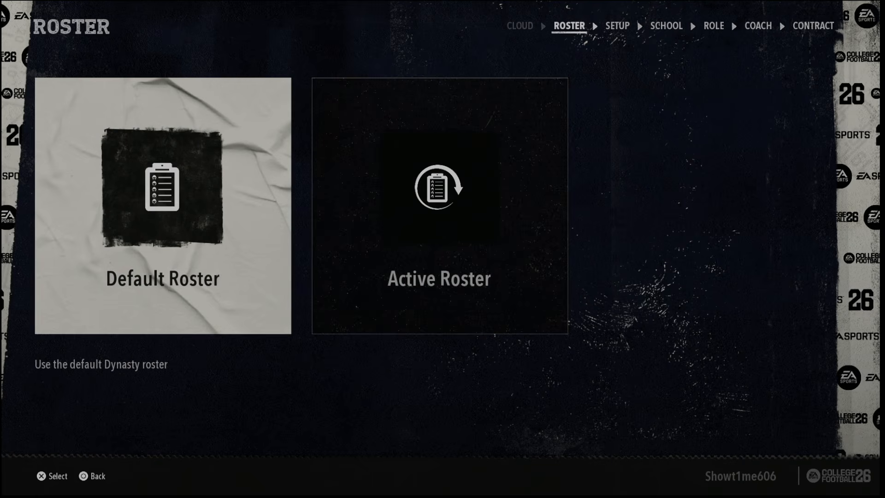
{"action": "key", "text": "Return"}
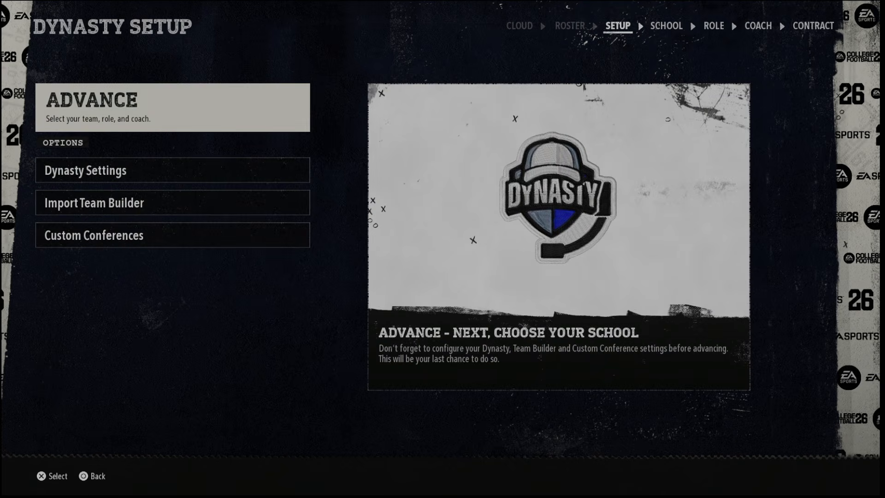
{"action": "key", "text": "Down"}
{"action": "key", "text": "Down"}
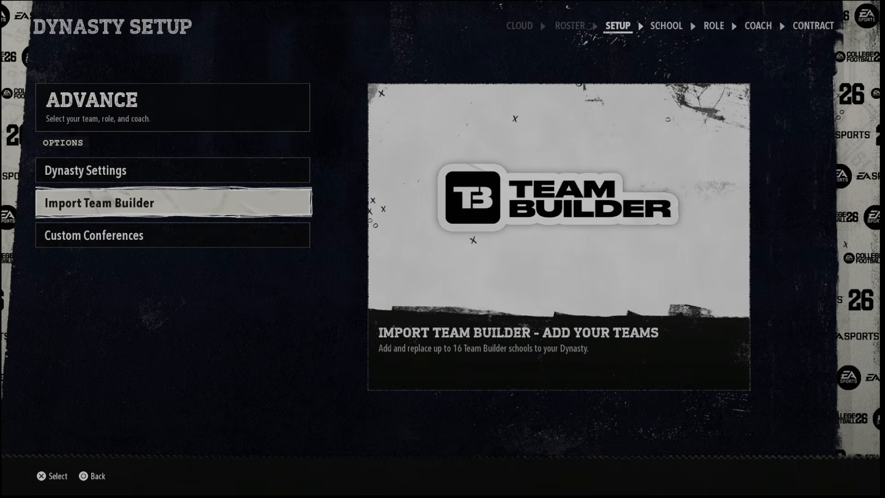
{"action": "key", "text": "Return"}
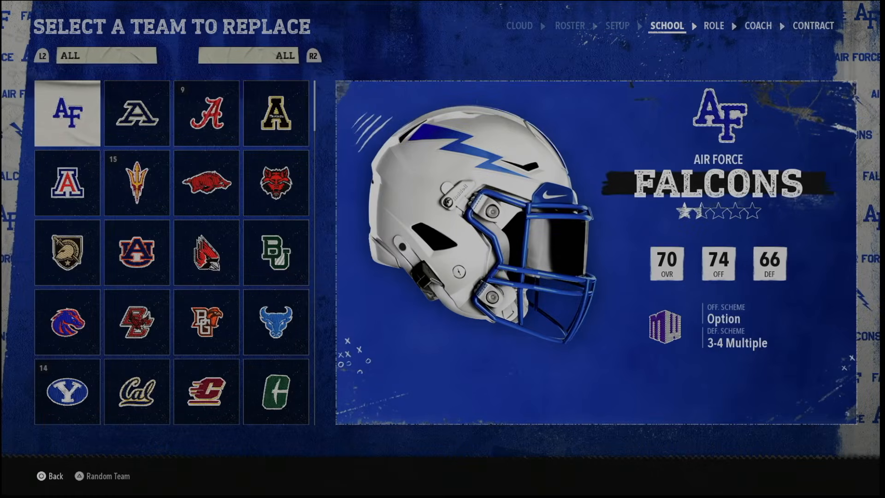
Browse the schools that can be replaced by a Team Builder team and return to Air Force
{"action": "key", "text": "L2"}
{"action": "key", "text": "Escape"}
{"action": "key", "text": "Down"}
{"action": "key", "text": "Down"}
{"action": "key", "text": "Down"}
{"action": "key", "text": "Down"}
{"action": "key", "text": "Down"}
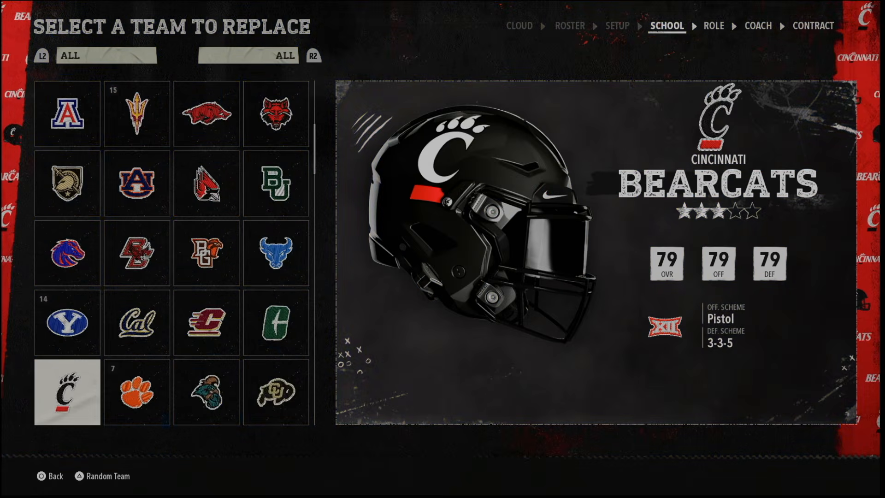
{"action": "key", "text": "Up"}
{"action": "key", "text": "Up"}
{"action": "key", "text": "Up"}
{"action": "key", "text": "Up"}
{"action": "key", "text": "Up"}
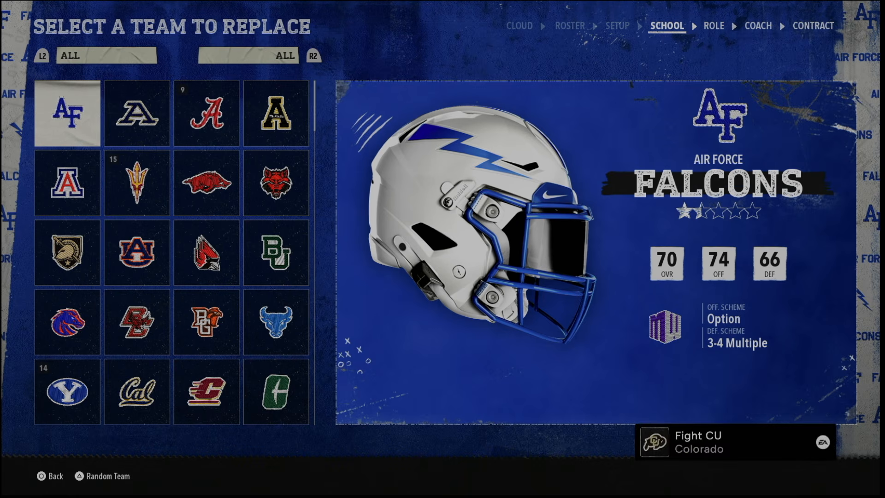
Replace Air Force with Spiced Up U in the Dynasty, using the Team Builder roster
{"action": "key", "text": "Escape"}
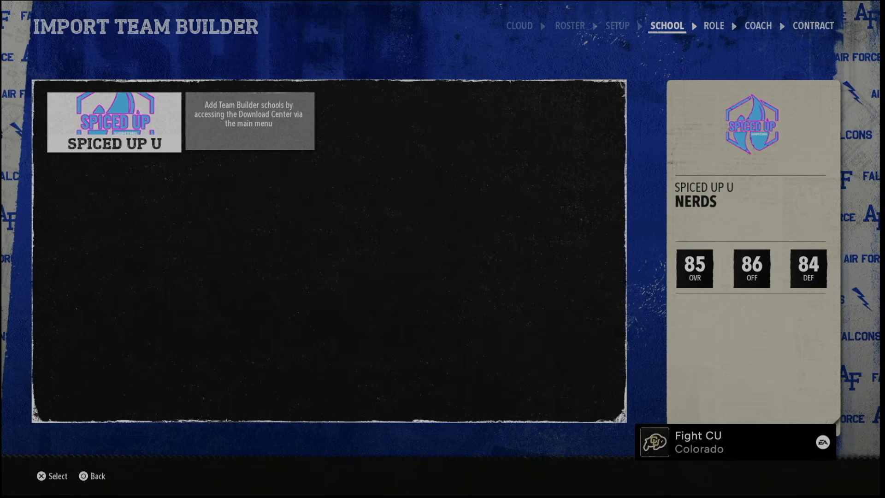
{"action": "key", "text": "Return"}
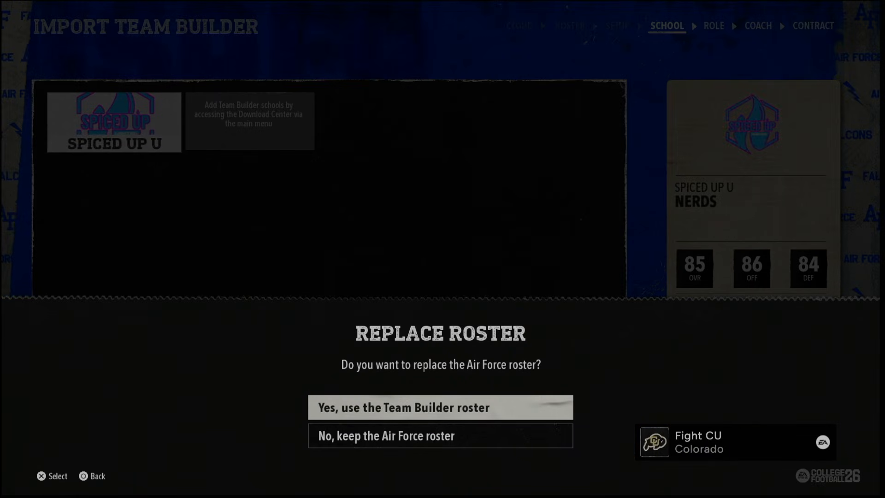
{"action": "key", "text": "Escape"}
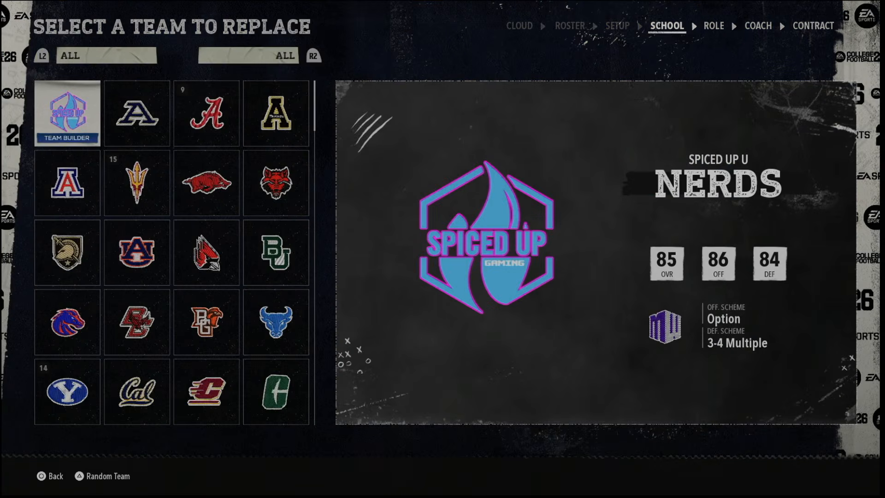
Set up a Road to Glory career with Spiced Up U as the imported high school, using the Team Builder roster
{"action": "key", "text": "Escape"}
{"action": "key", "text": "Return"}
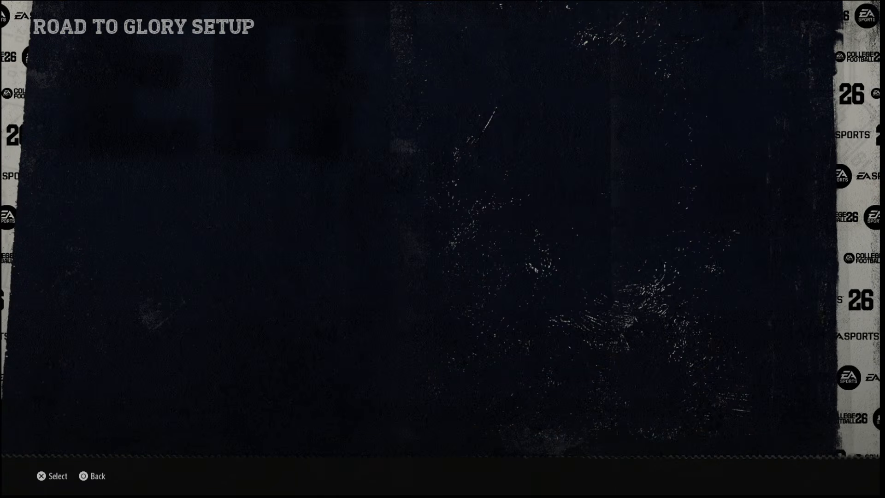
{"action": "key", "text": "Return"}
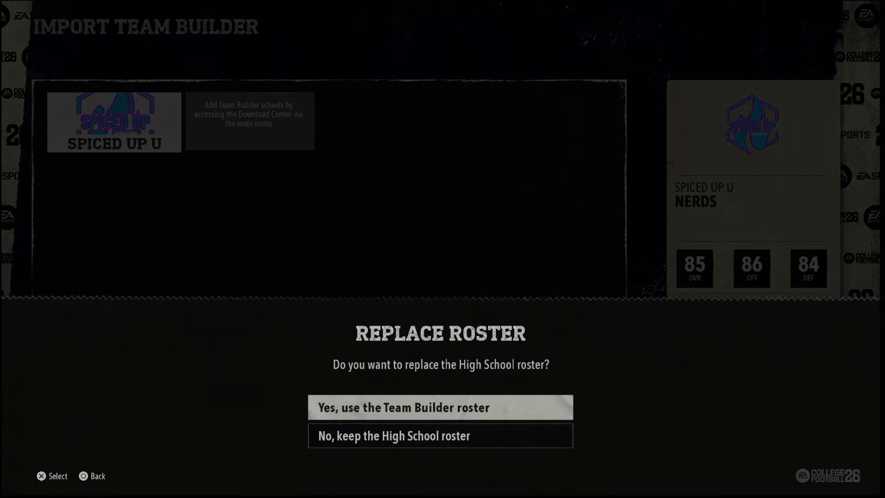
{"action": "key", "text": "Return"}
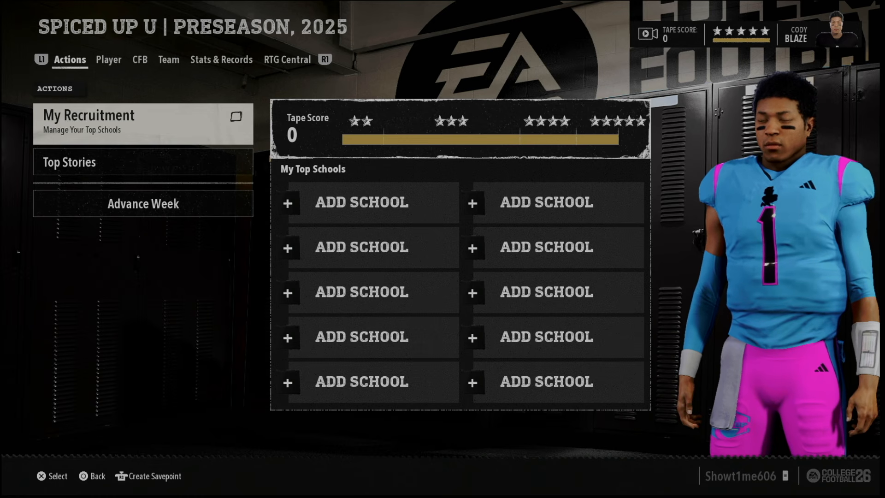